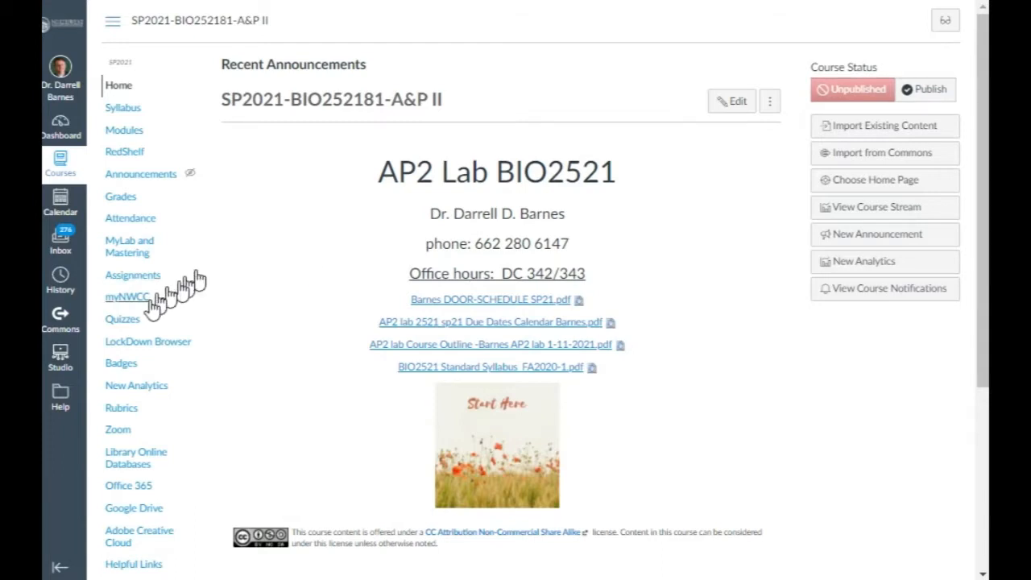
# Open the course's LockDown Browser dashboard and save the AP2 lab Final CH 15-27 FA20 exam as not requiring Respondus LockDown Browser.
pyautogui.click(133, 348)
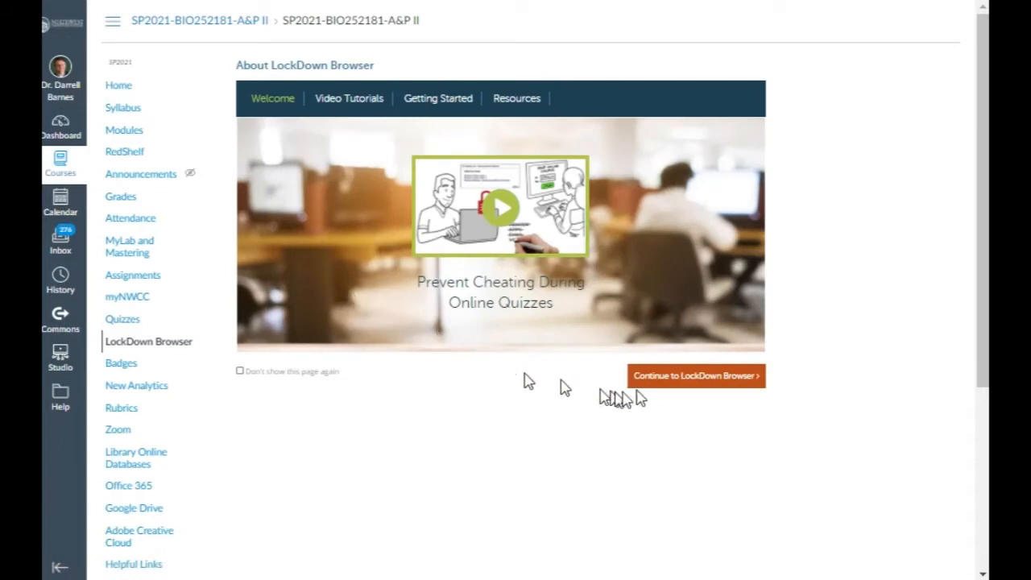
pyautogui.click(653, 387)
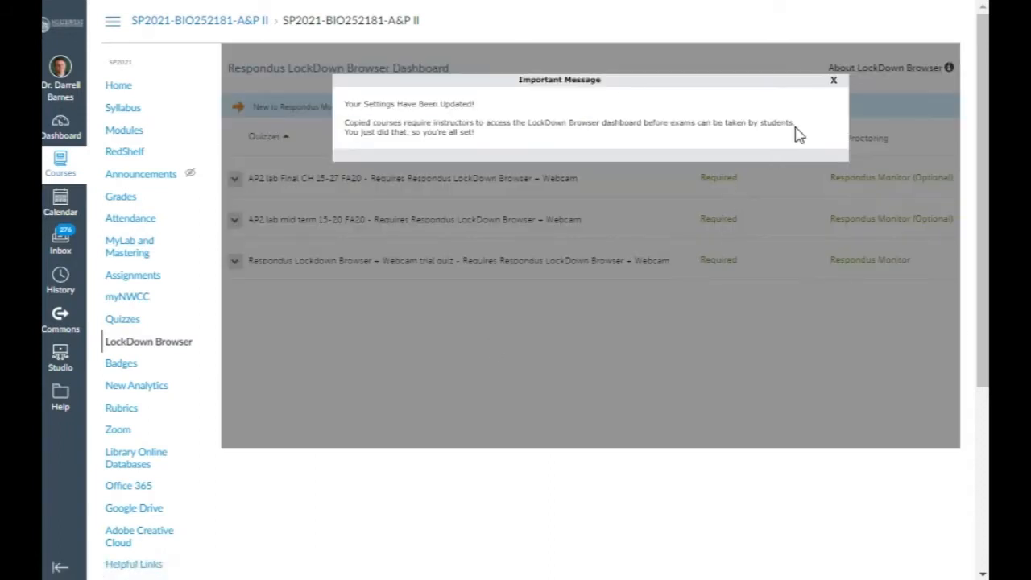
pyautogui.click(834, 84)
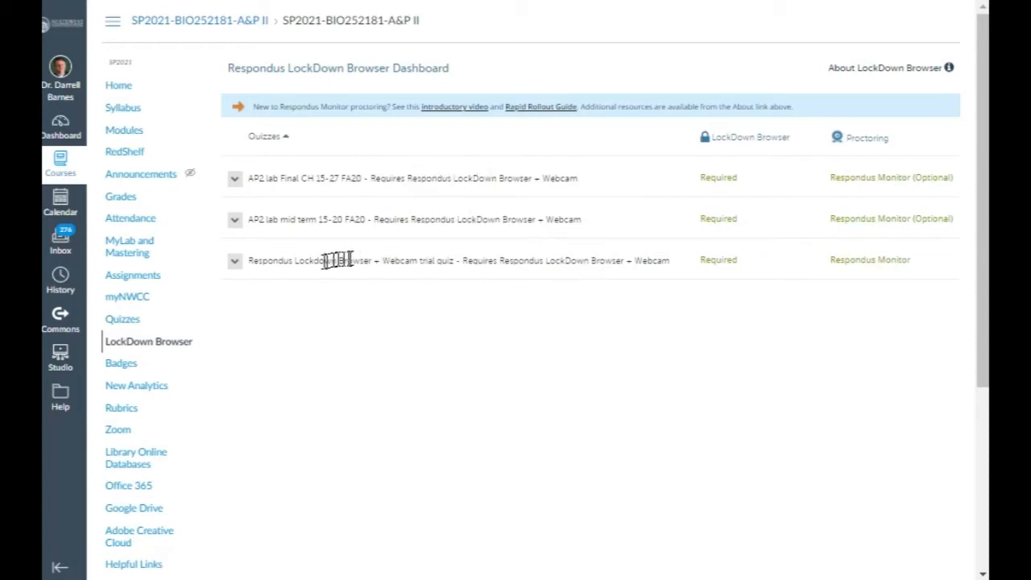
pyautogui.click(235, 178)
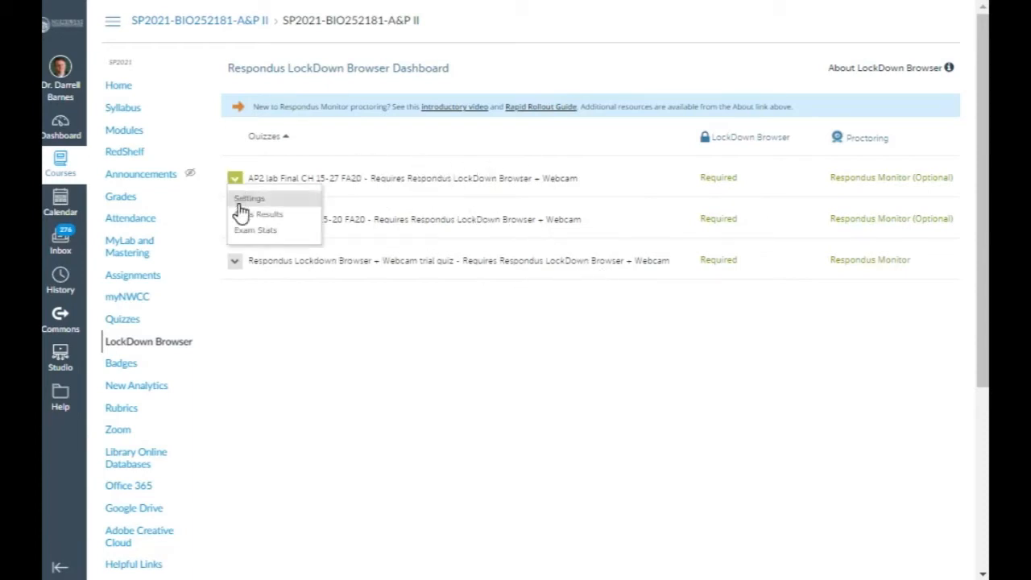
pyautogui.click(239, 201)
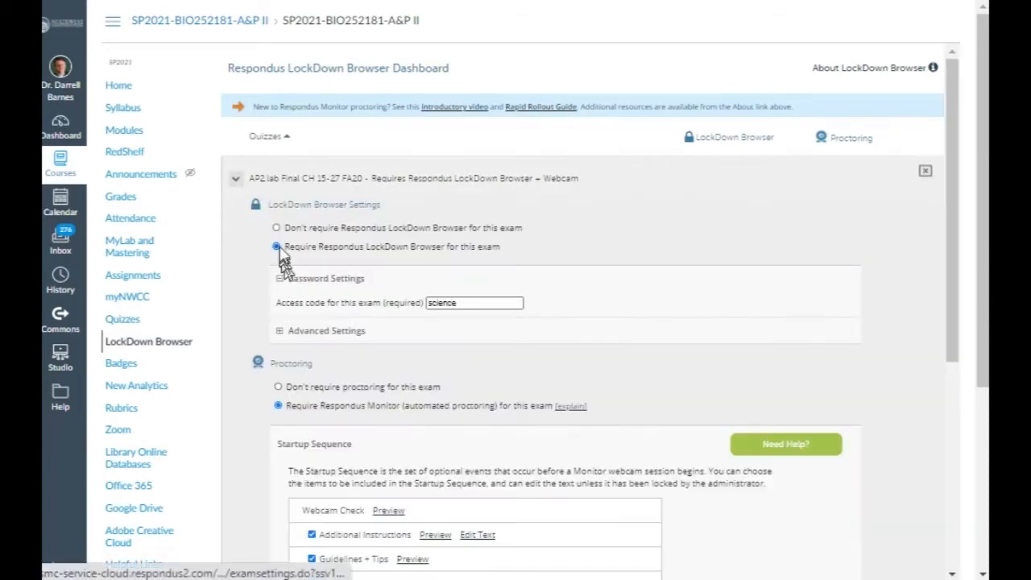
pyautogui.click(277, 229)
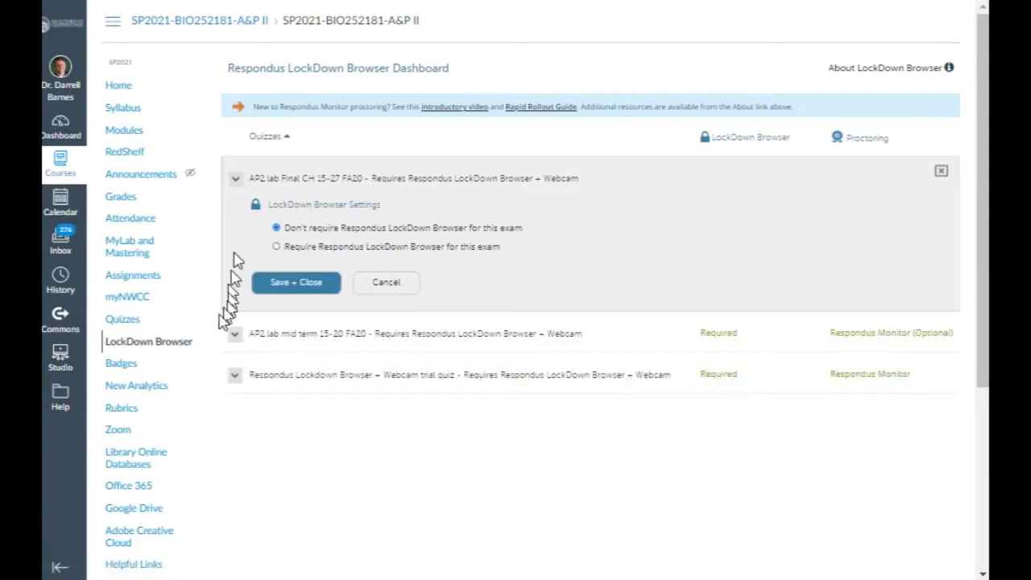
pyautogui.click(279, 287)
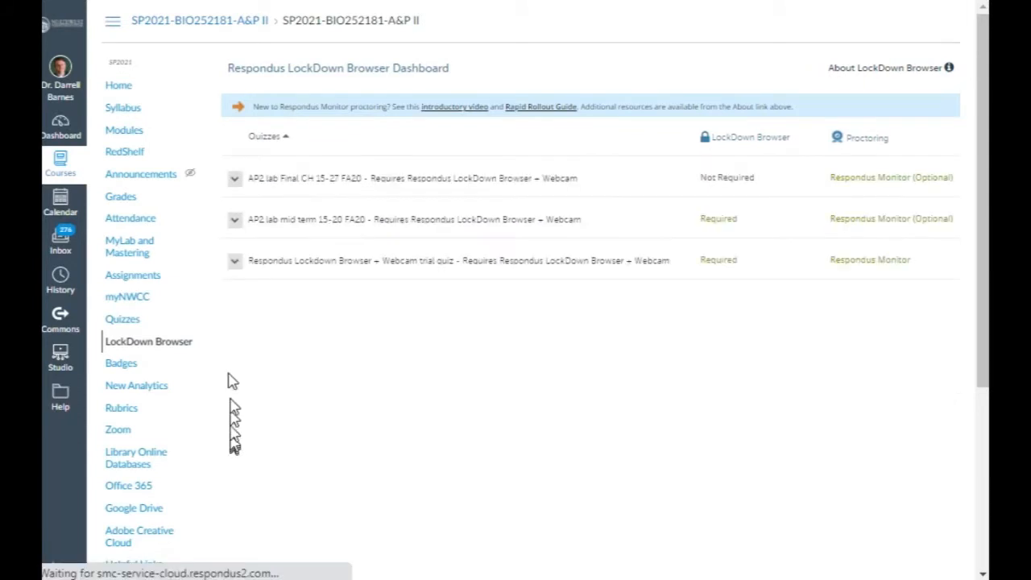
# Set the AP2 lab mid term 15-20 FA20 exam to not require Respondus LockDown Browser and save the settings.
pyautogui.click(235, 226)
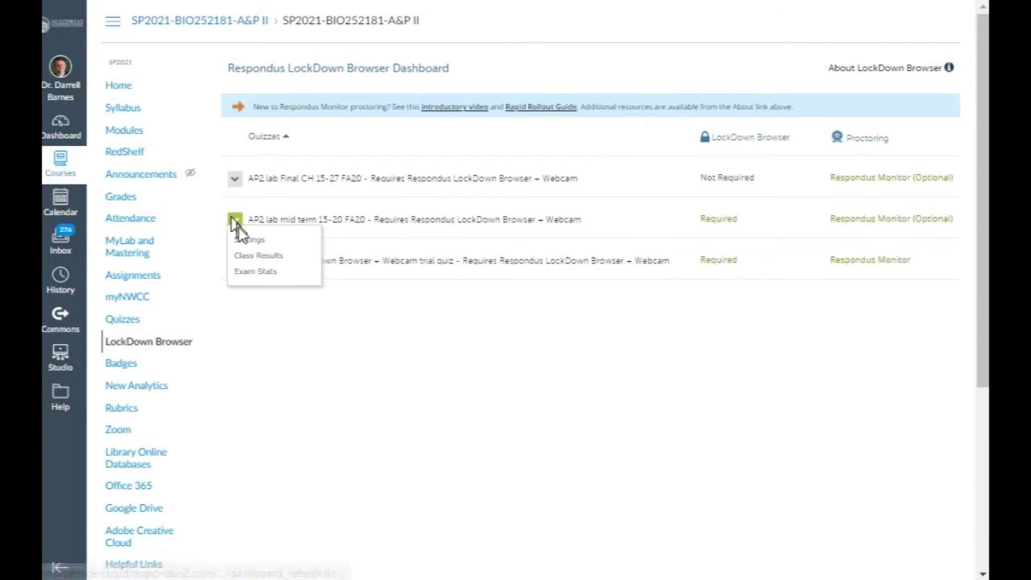
pyautogui.click(245, 241)
pyautogui.click(277, 269)
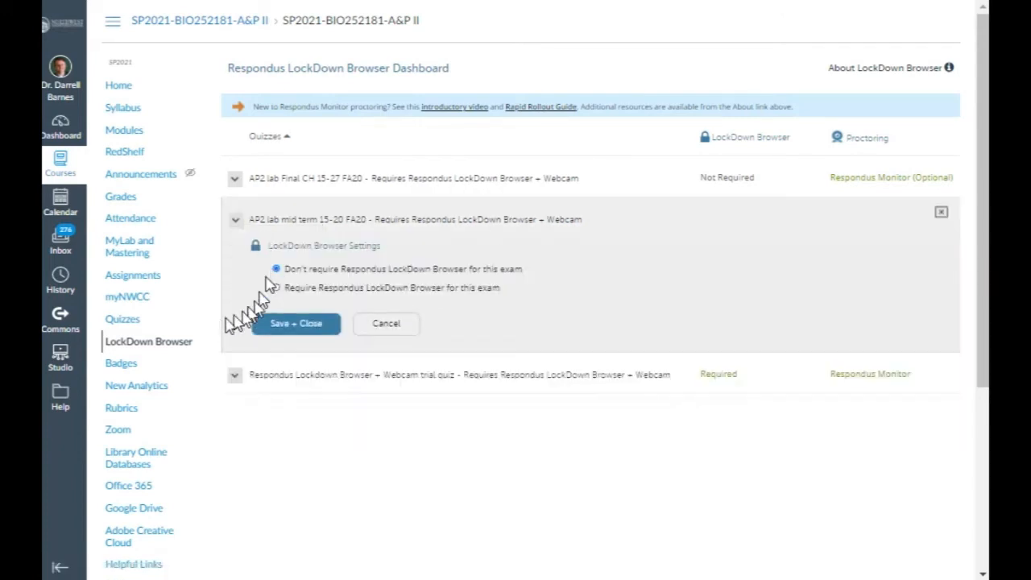
pyautogui.click(266, 324)
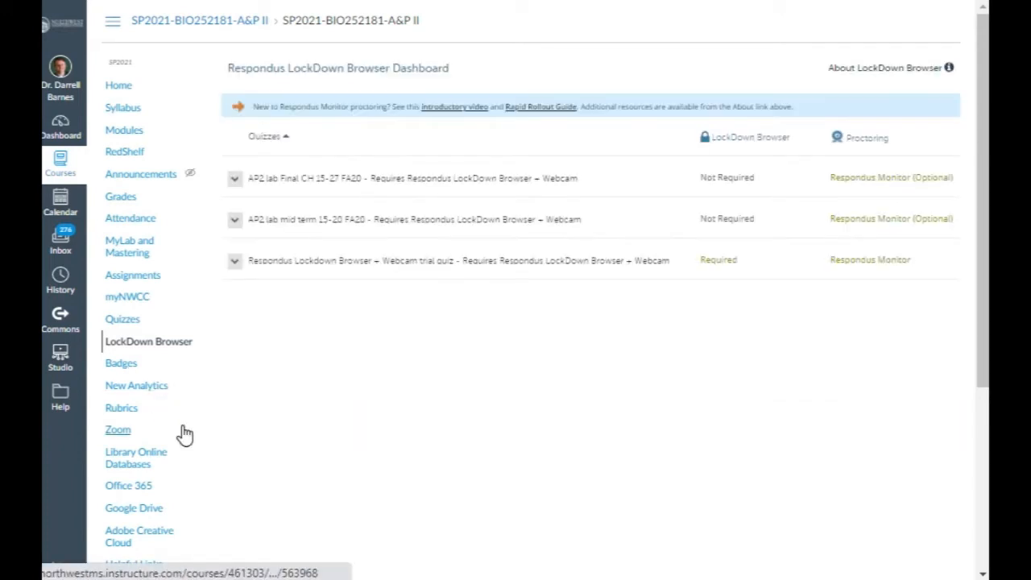
# Remove the LockDown Browser requirement from the Respondus Lockdown Browser + Webcam trial quiz, save, and open the course's quiz list.
pyautogui.click(236, 262)
pyautogui.click(248, 280)
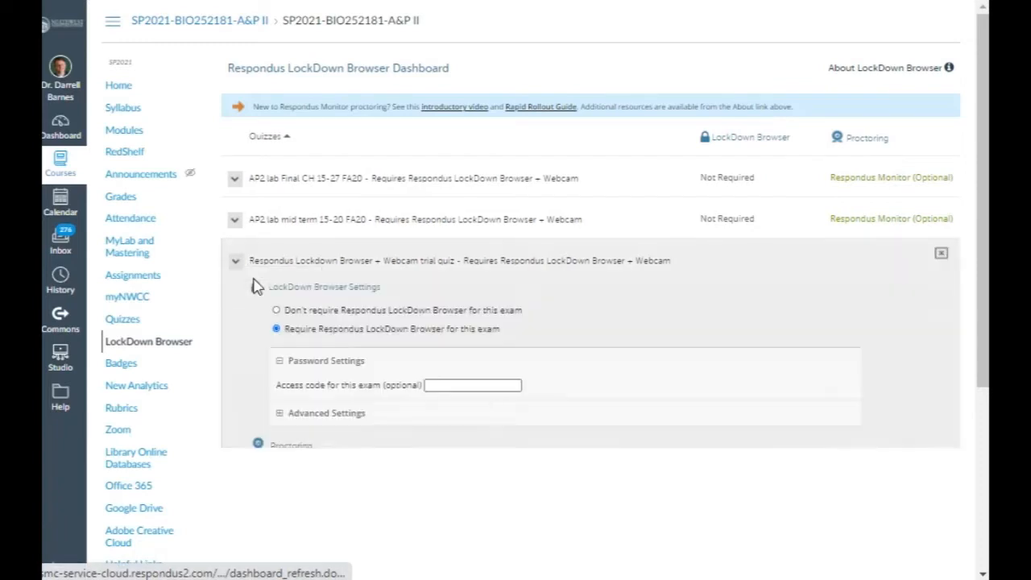
pyautogui.click(276, 311)
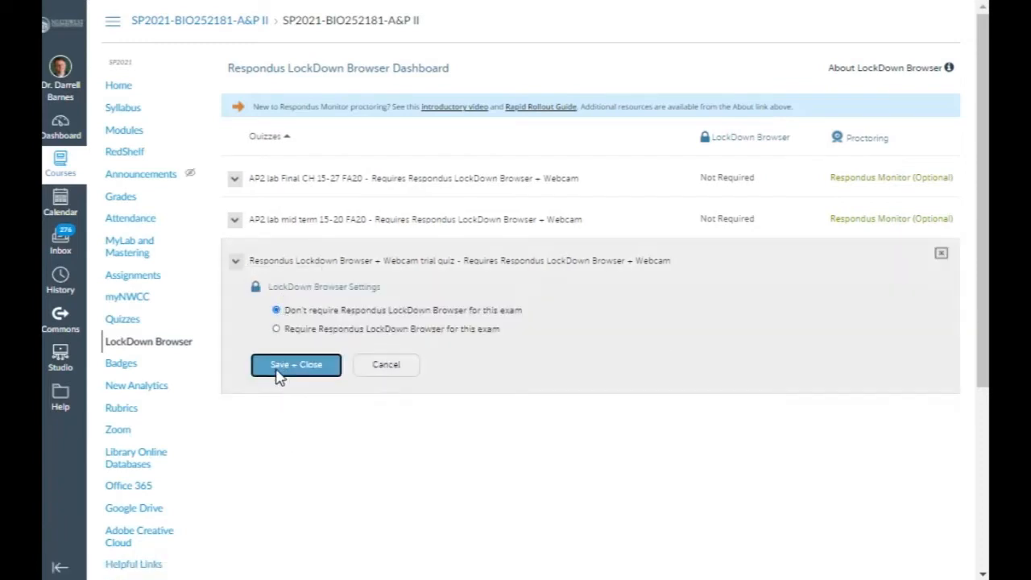
pyautogui.click(282, 373)
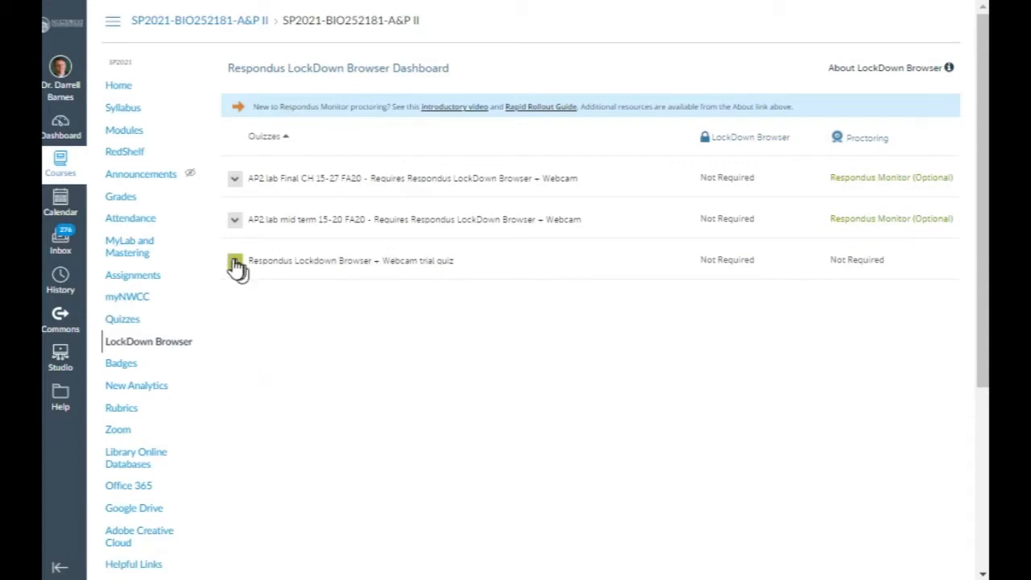
pyautogui.click(128, 320)
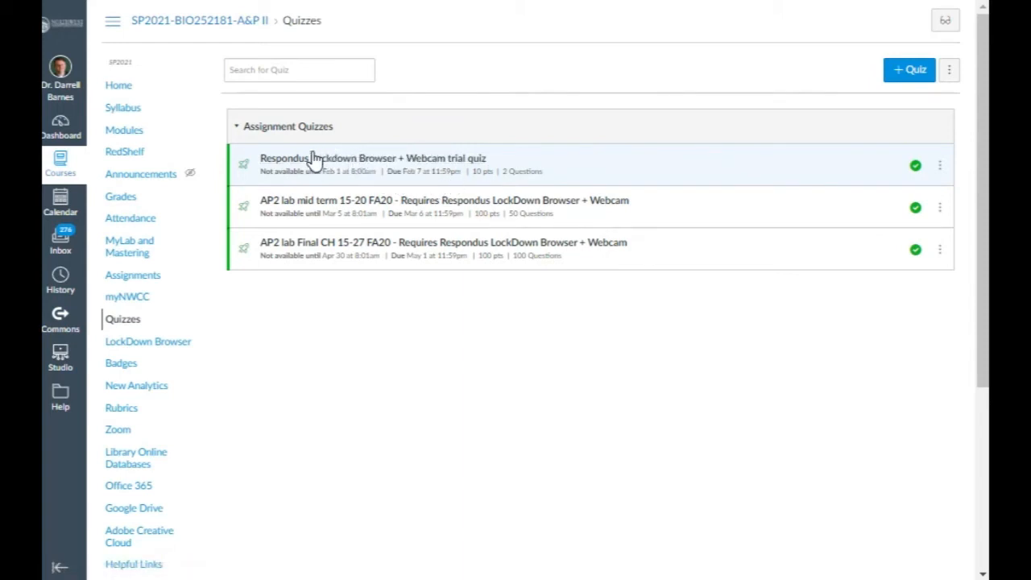
# From the course home page, start a Canvas course copy import of specific content from SP2021-BIO112361A-PRIN OF BIOLOGY II.
pyautogui.click(119, 86)
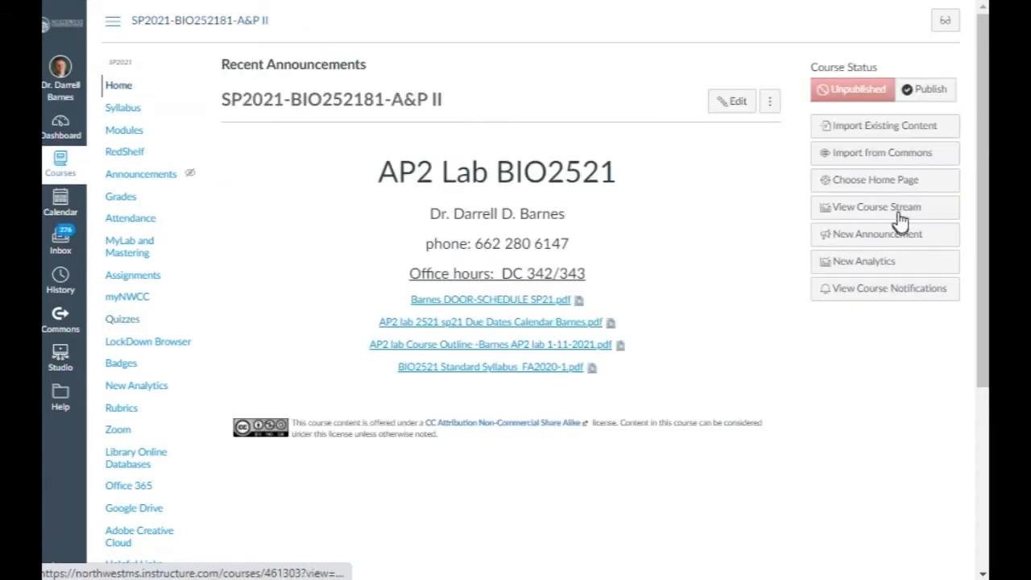
pyautogui.click(863, 127)
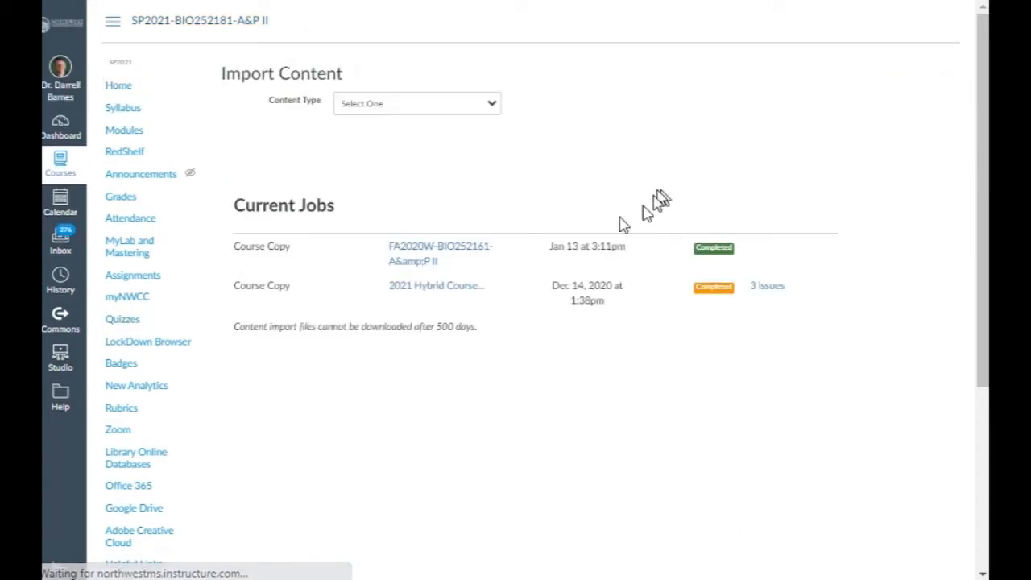
pyautogui.click(360, 111)
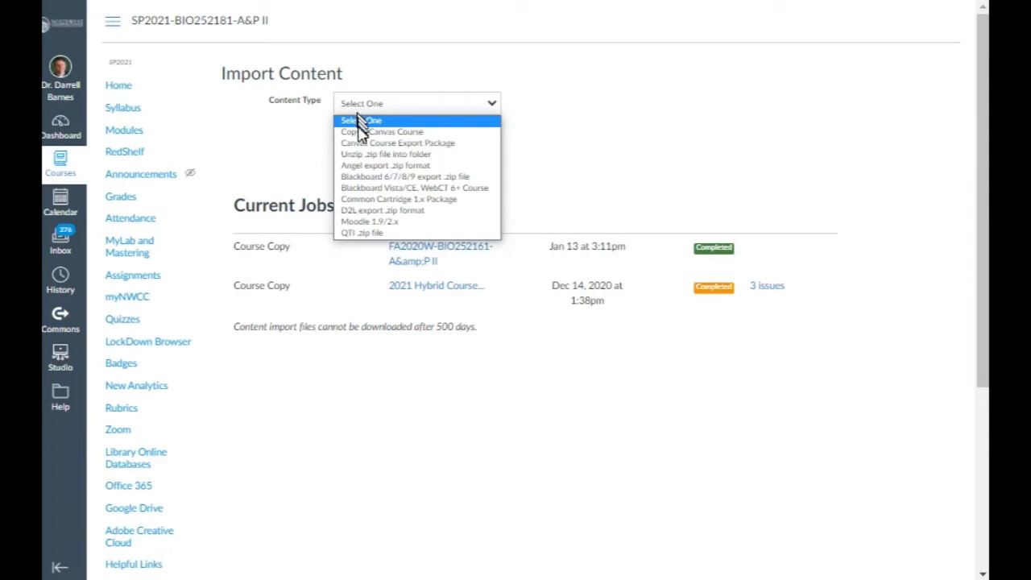
pyautogui.click(360, 132)
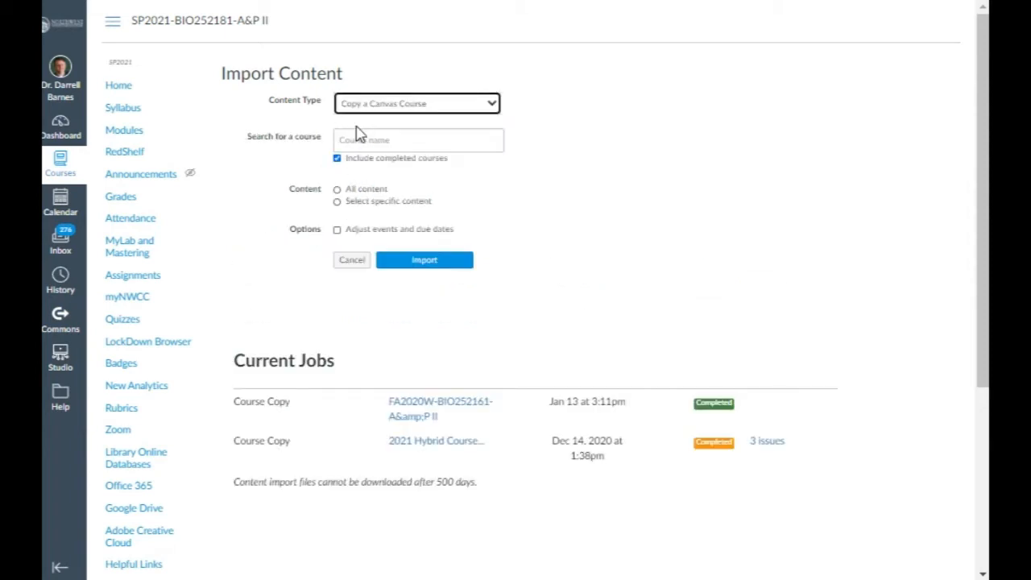
pyautogui.click(360, 138)
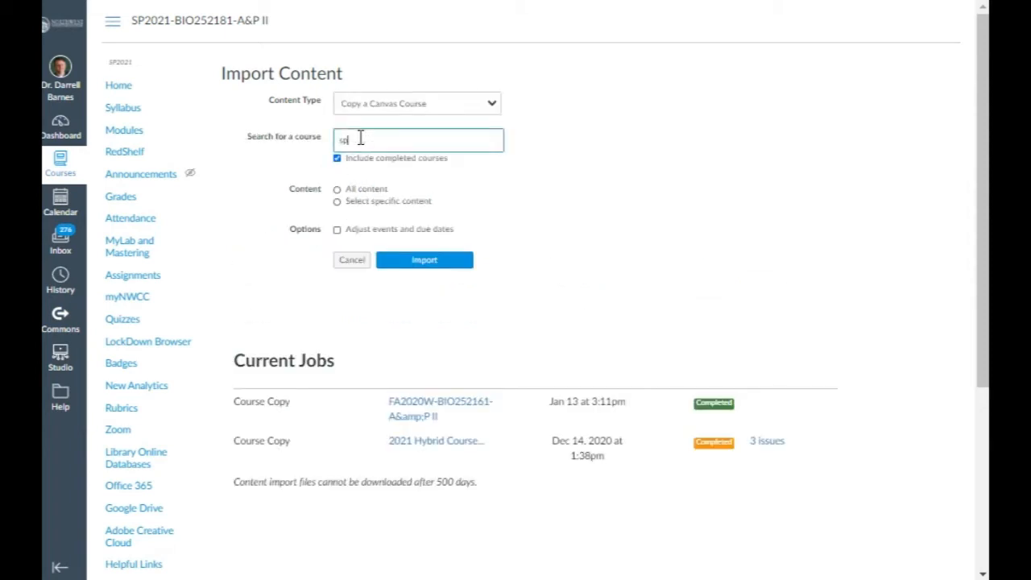
pyautogui.write('sp2021')
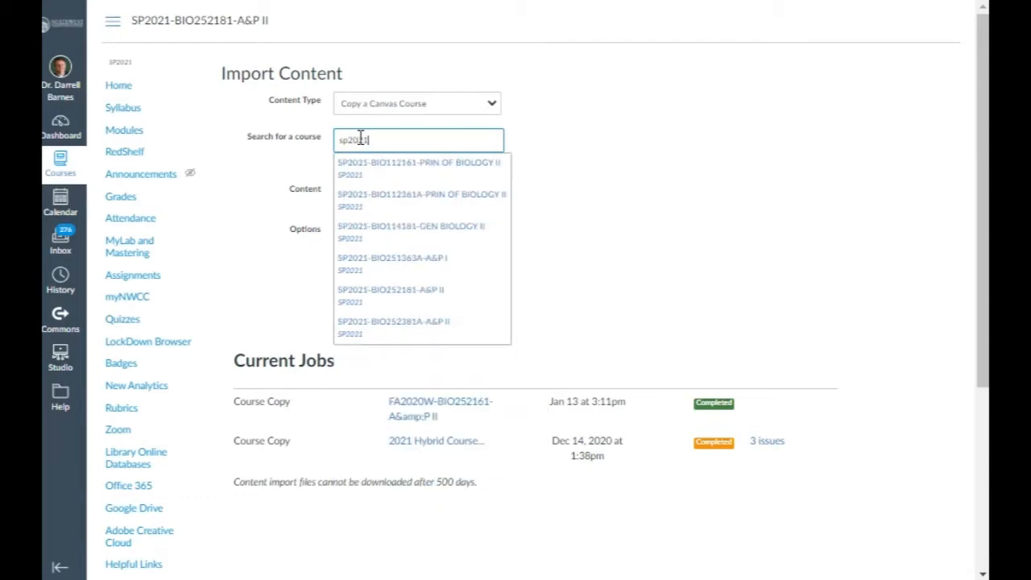
pyautogui.click(391, 205)
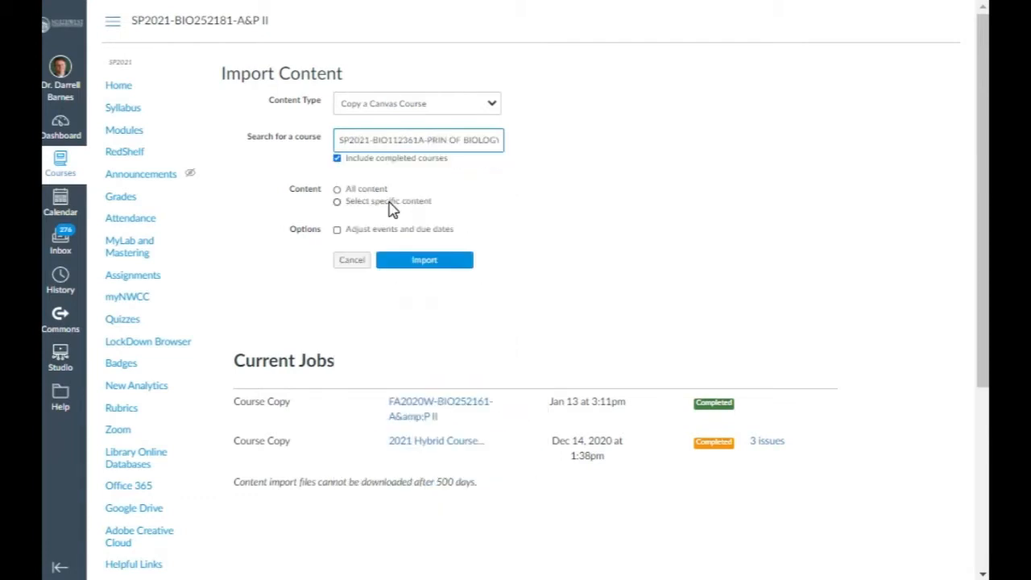
pyautogui.click(337, 202)
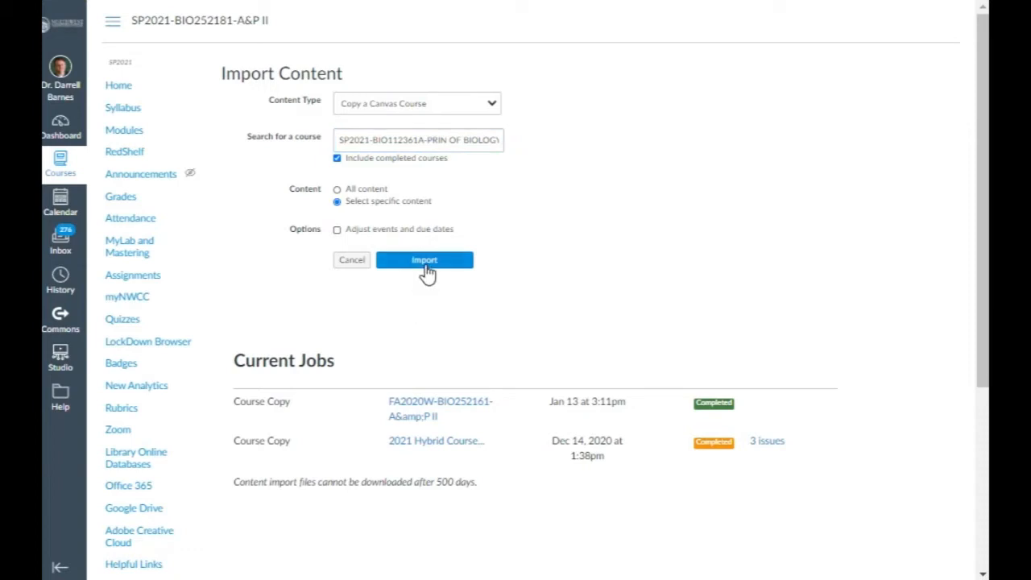
pyautogui.click(427, 269)
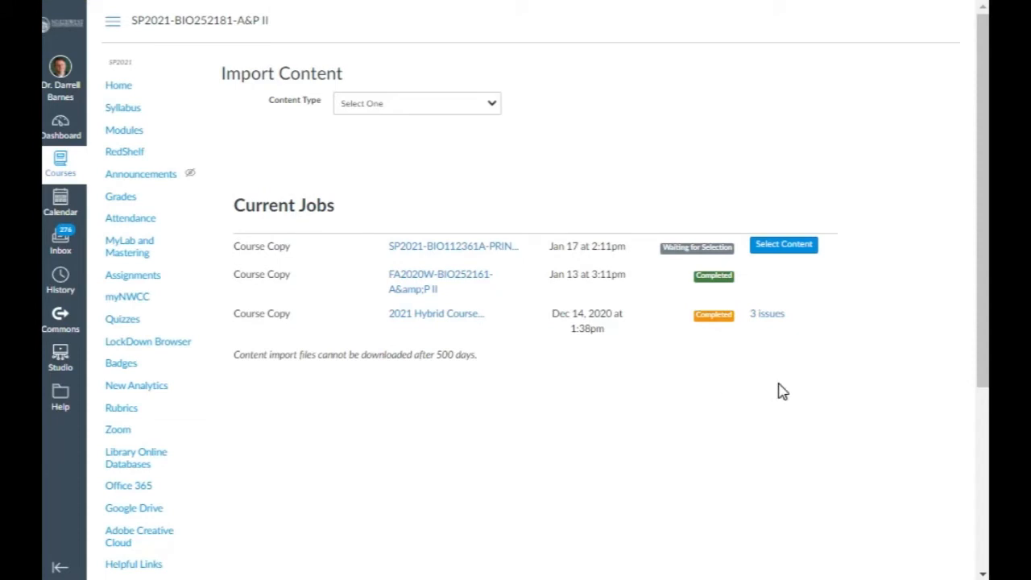
# Choose only the quiz "Trial quiz: Honorlock + webcam" as the content to import and submit the selection.
pyautogui.click(784, 246)
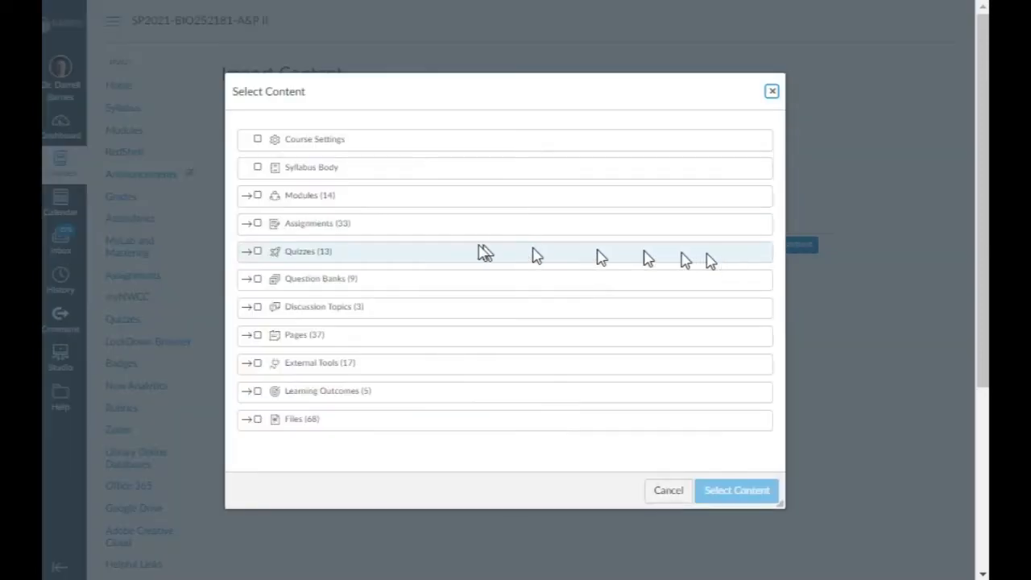
pyautogui.click(246, 252)
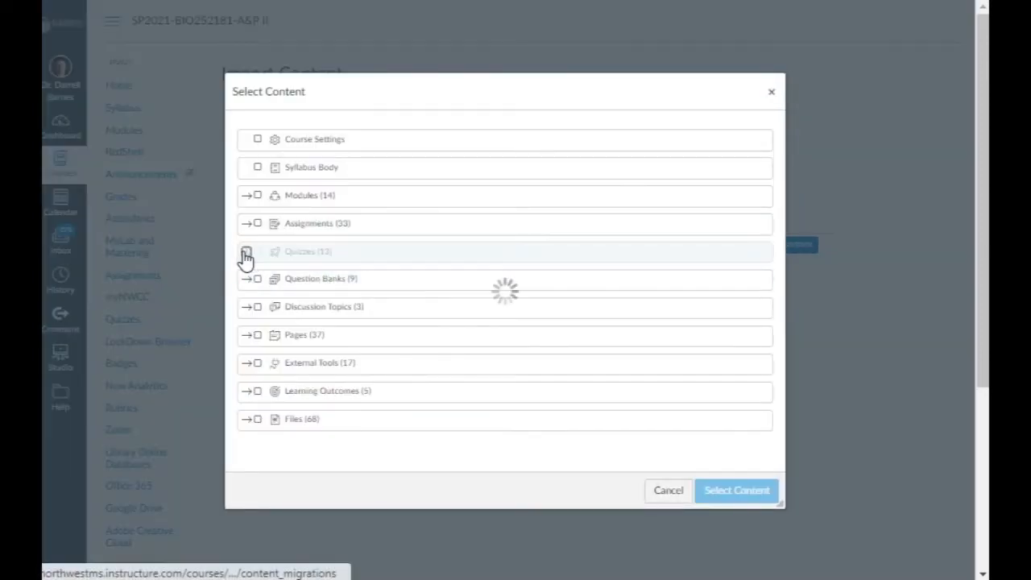
pyautogui.scroll(-3, 338, 347)
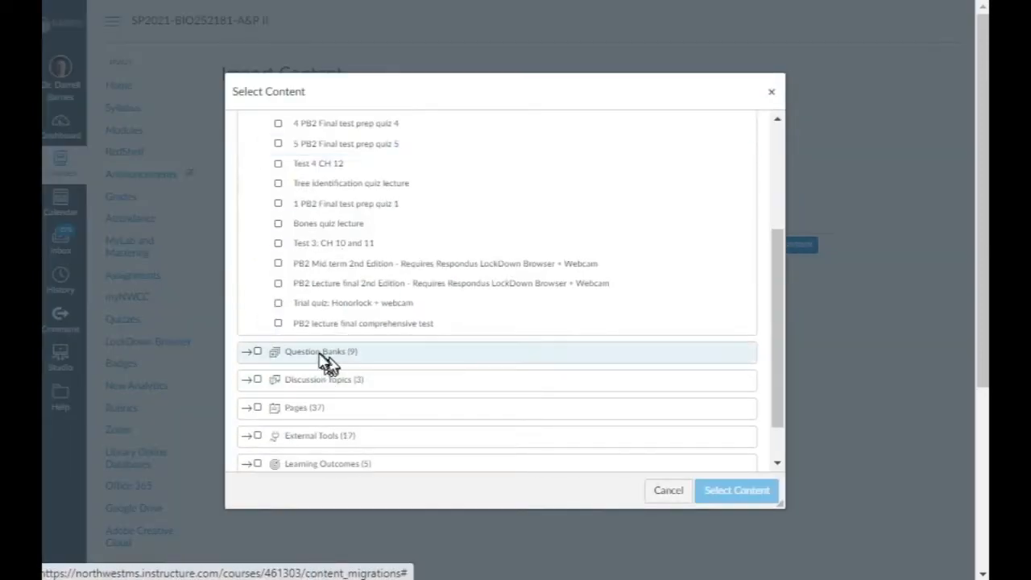
pyautogui.click(278, 305)
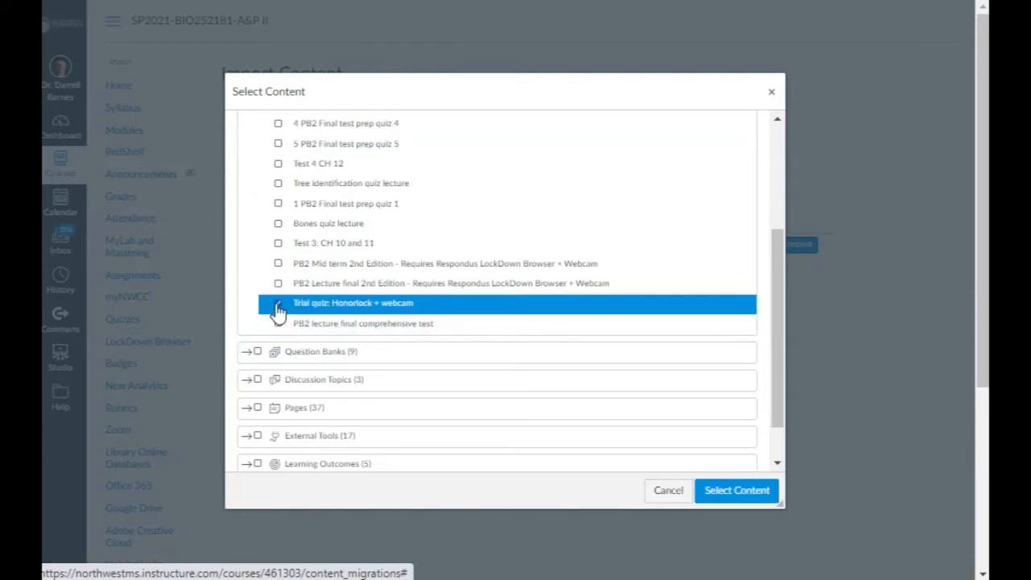
pyautogui.scroll(1, 317, 270)
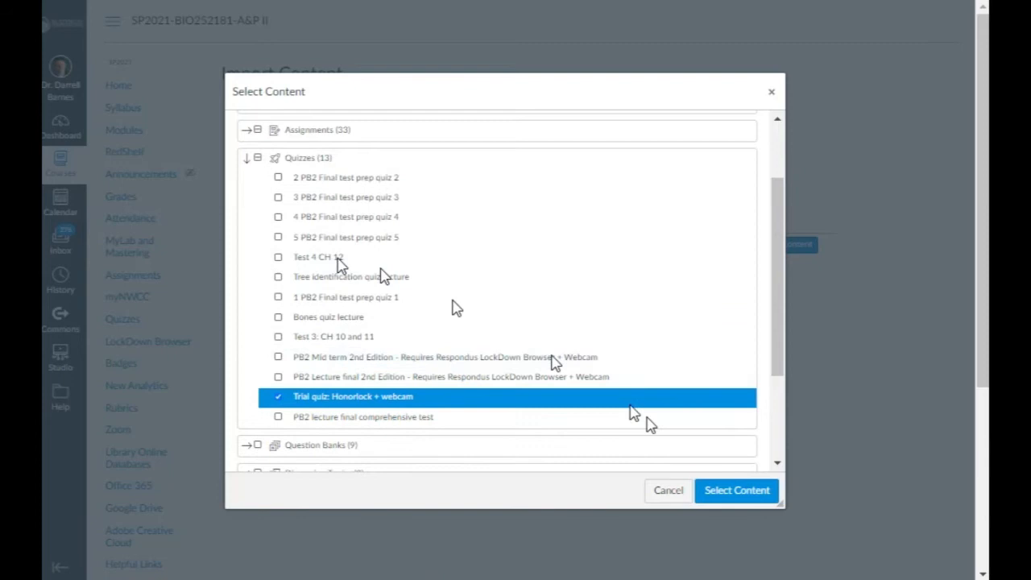
pyautogui.click(720, 498)
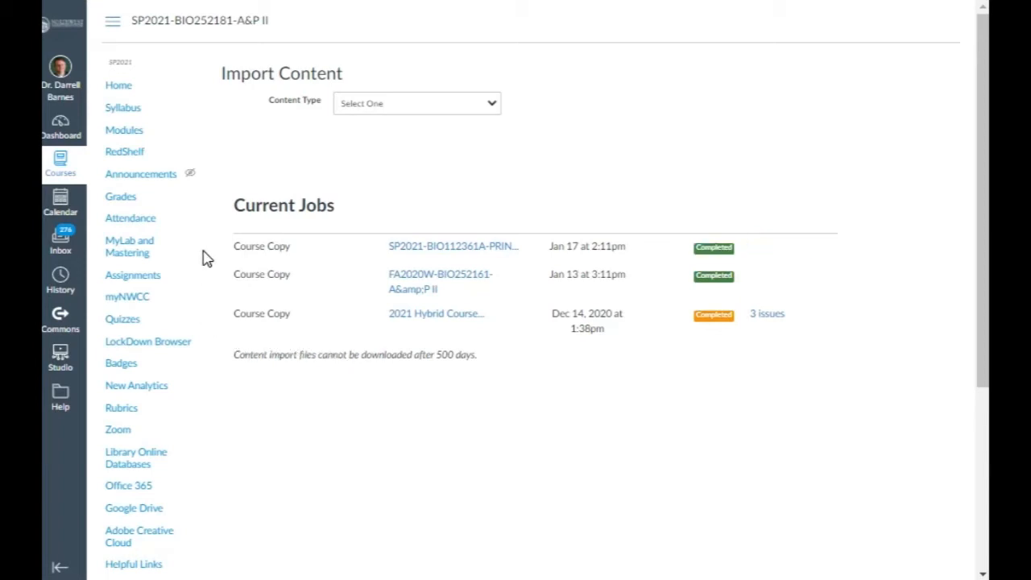
# Delete the Respondus Lockdown Browser + Webcam trial quiz from the course's quiz list and confirm the deletion.
pyautogui.click(135, 320)
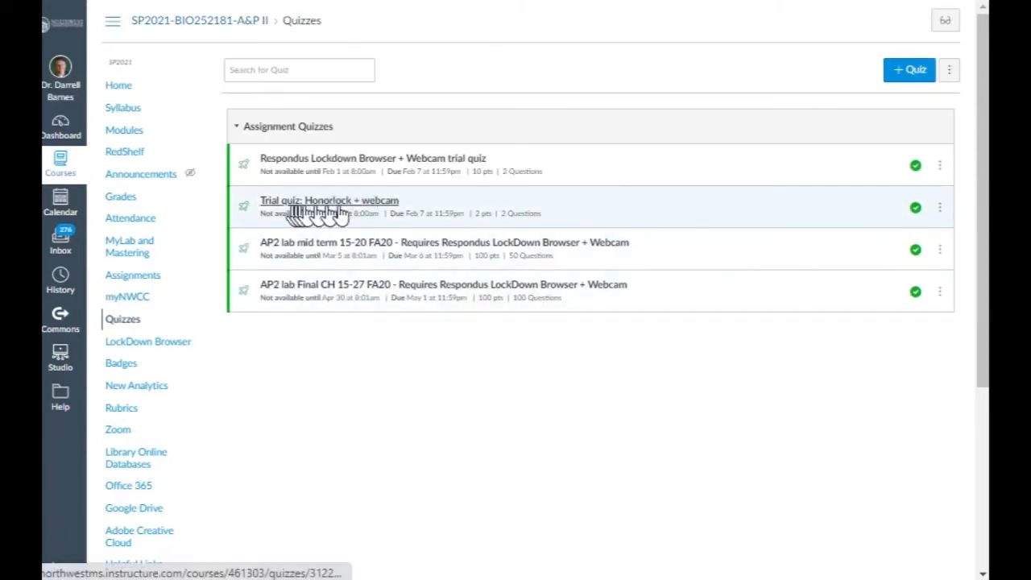
pyautogui.click(939, 167)
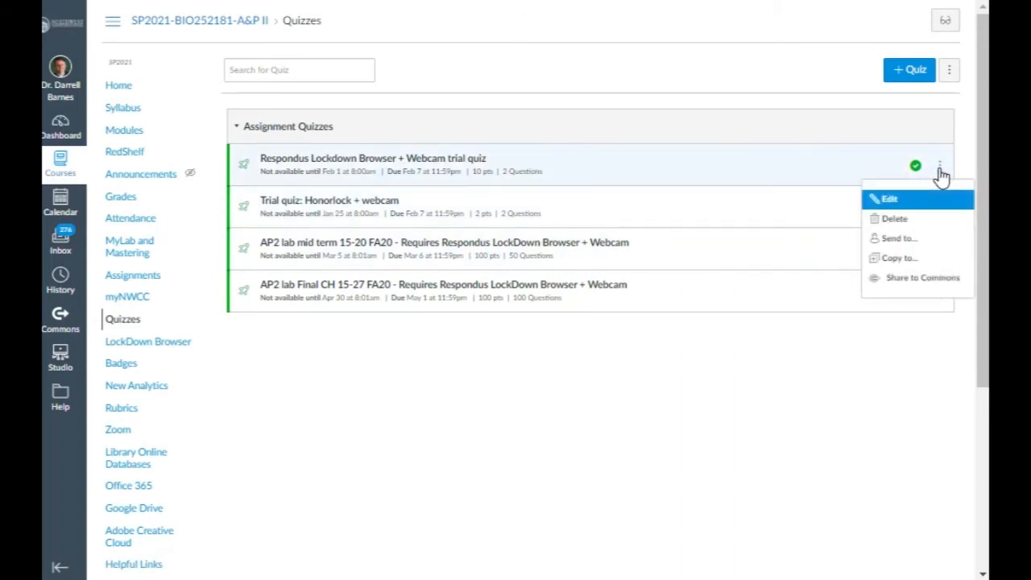
pyautogui.click(893, 219)
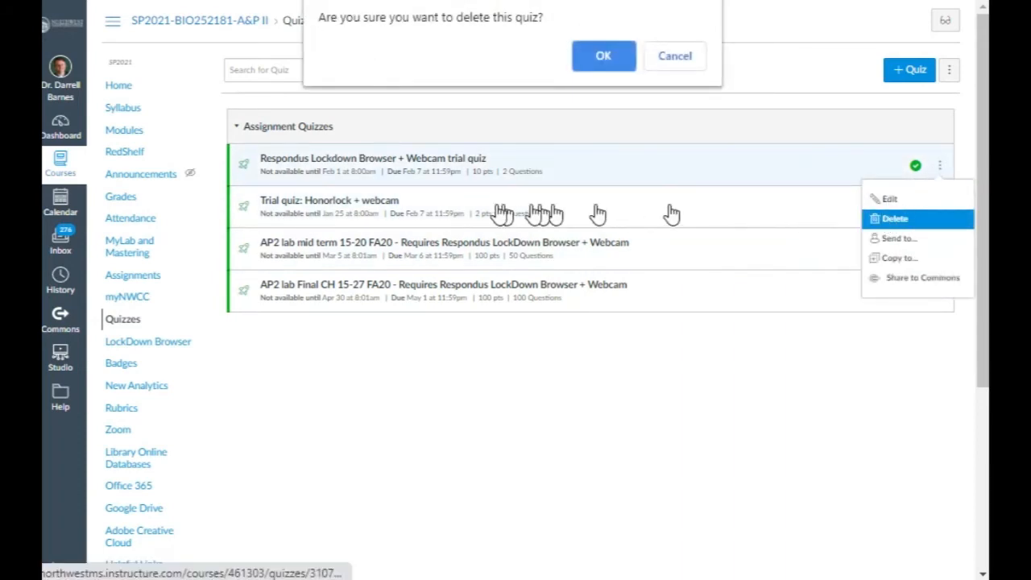
pyautogui.click(594, 61)
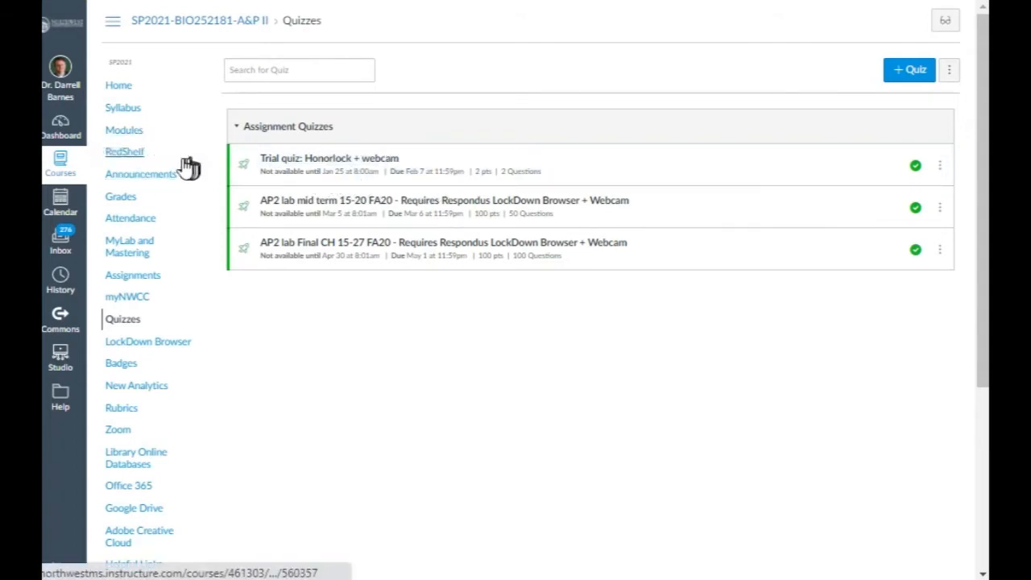
# Add the quiz "Trial quiz: Honorlock + webcam" to the Weeks 1-3 module and place it between Pop quiz 1 and CH 15.
pyautogui.click(125, 132)
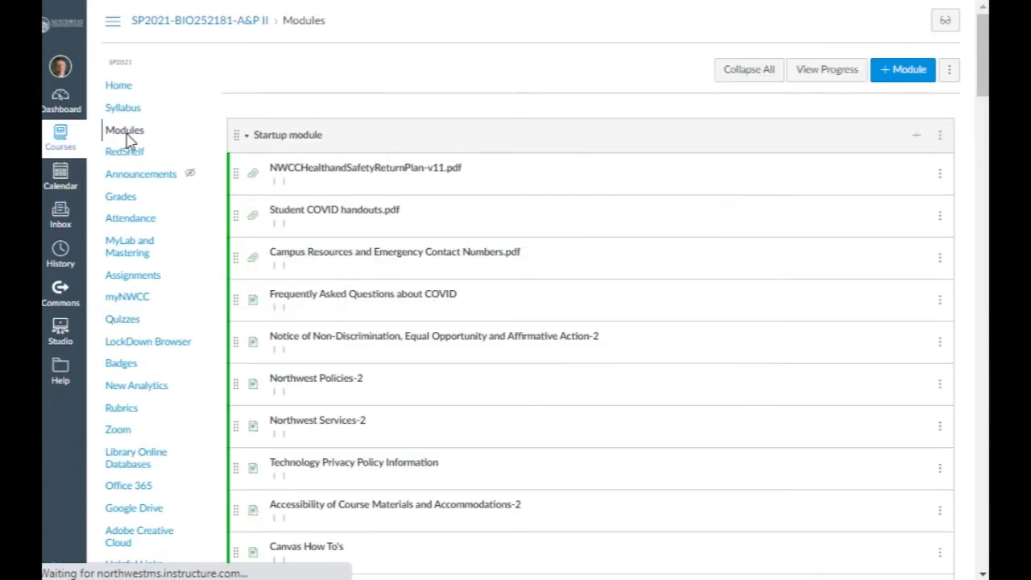
pyautogui.scroll(-7, 545, 325)
pyautogui.scroll(-5, 546, 325)
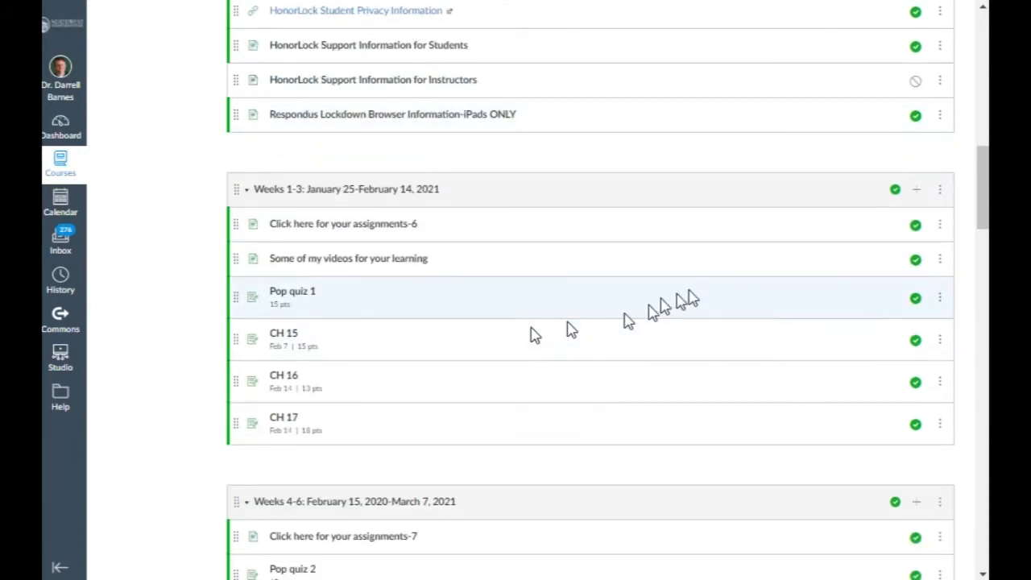
pyautogui.click(921, 192)
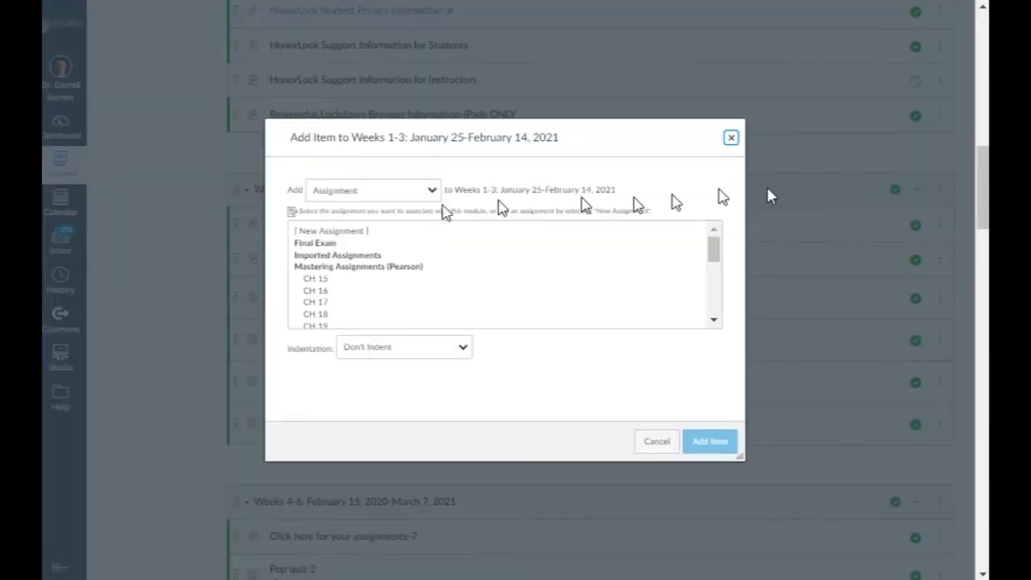
pyautogui.click(330, 193)
pyautogui.click(334, 219)
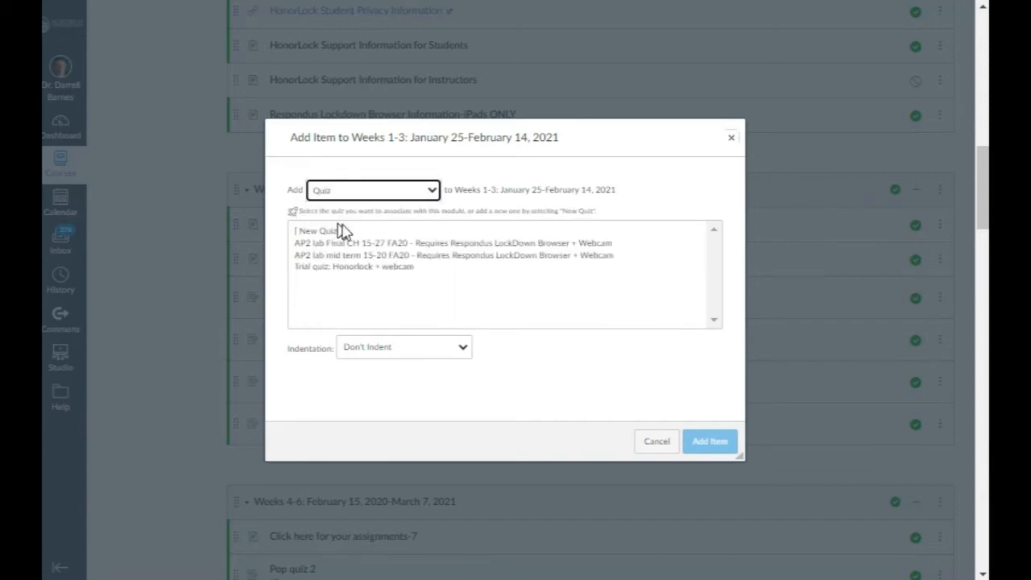
pyautogui.click(338, 268)
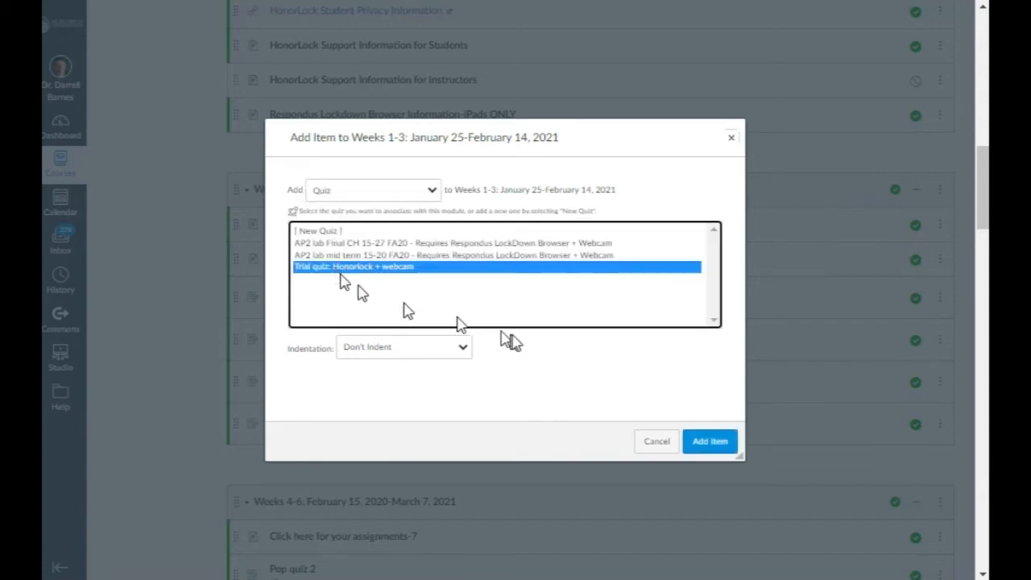
pyautogui.click(700, 446)
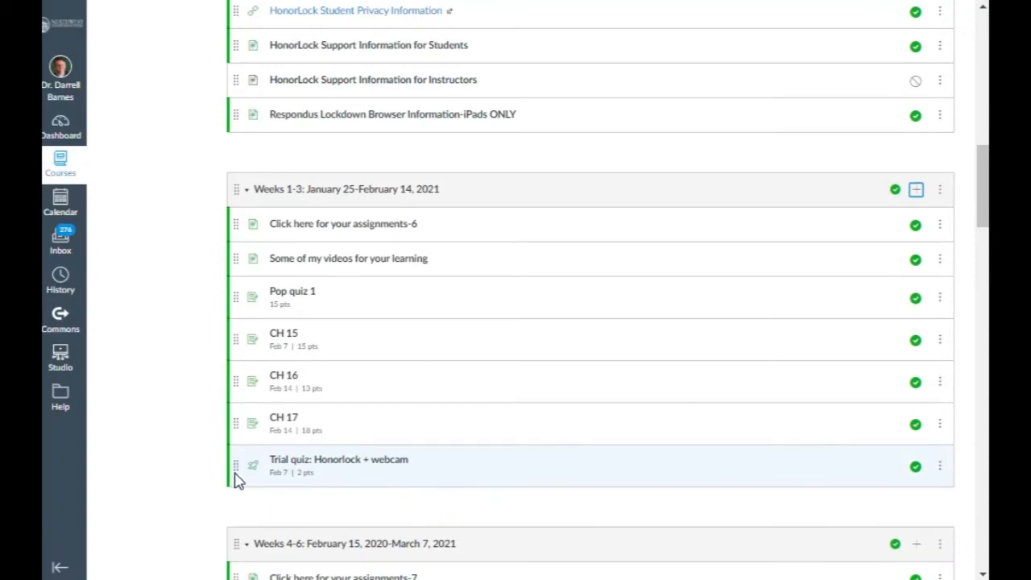
pyautogui.moveTo(235, 467); pyautogui.dragTo(234, 337)
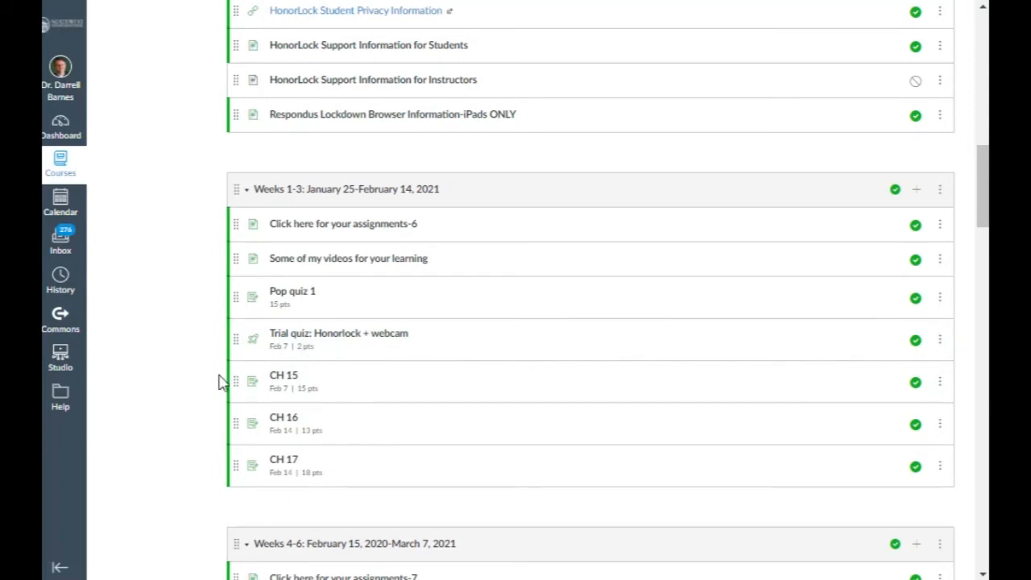
# Open the Honorlock trial quiz and examine its instructions, proctoring requirements and availability dates.
pyautogui.click(312, 344)
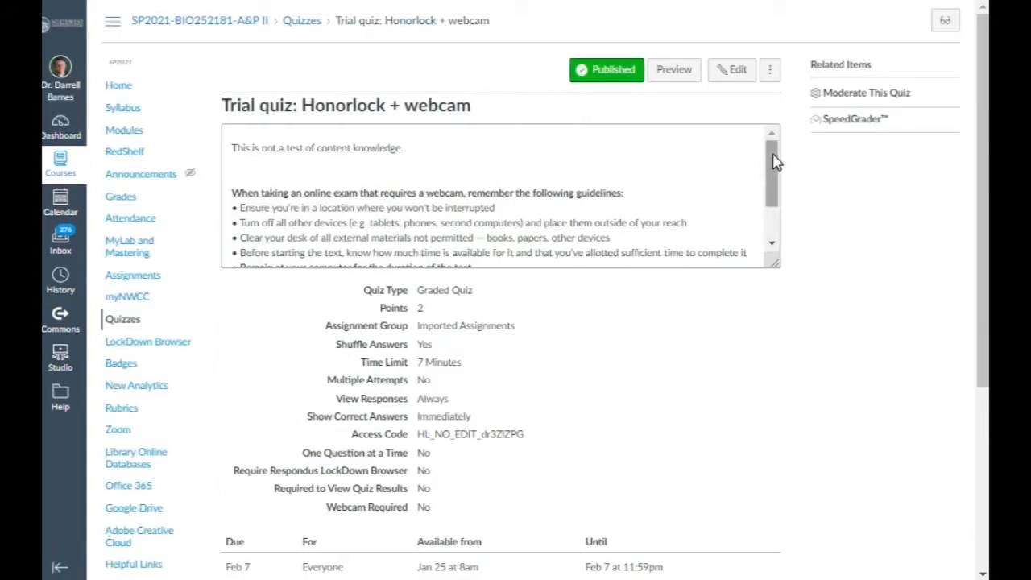
pyautogui.moveTo(773, 162); pyautogui.dragTo(776, 184)
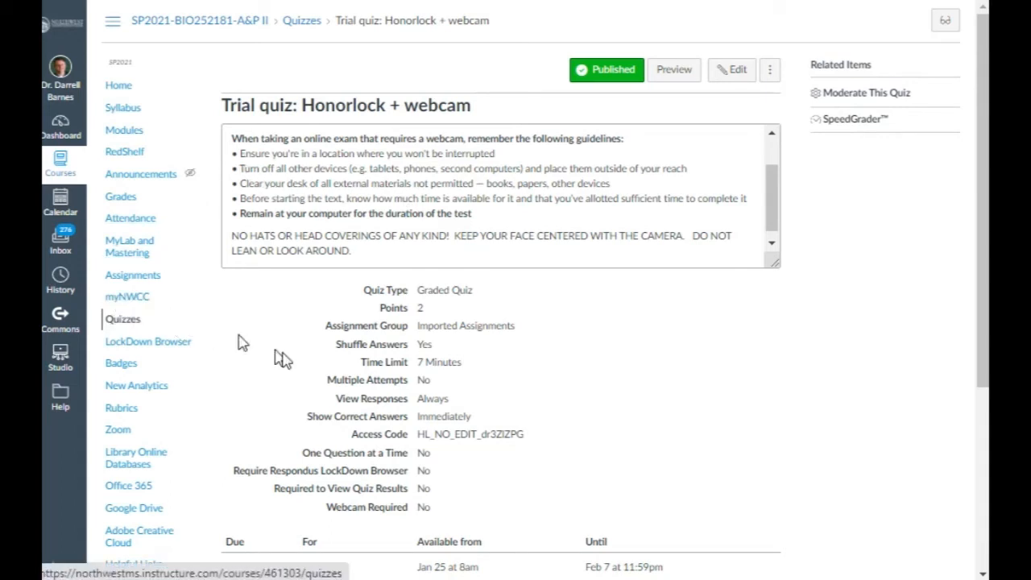
pyautogui.scroll(-1, 455, 391)
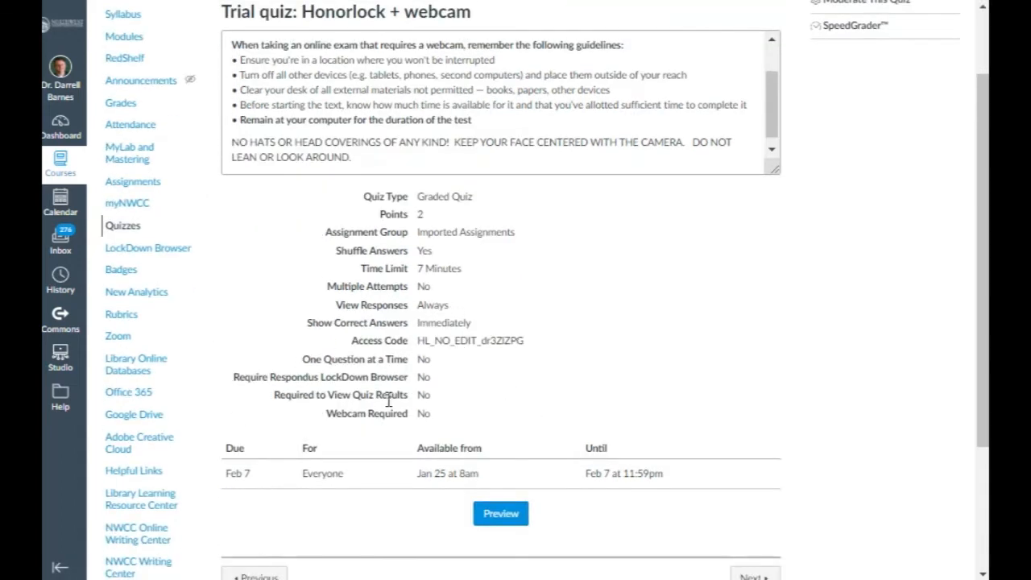
pyautogui.scroll(1, 295, 294)
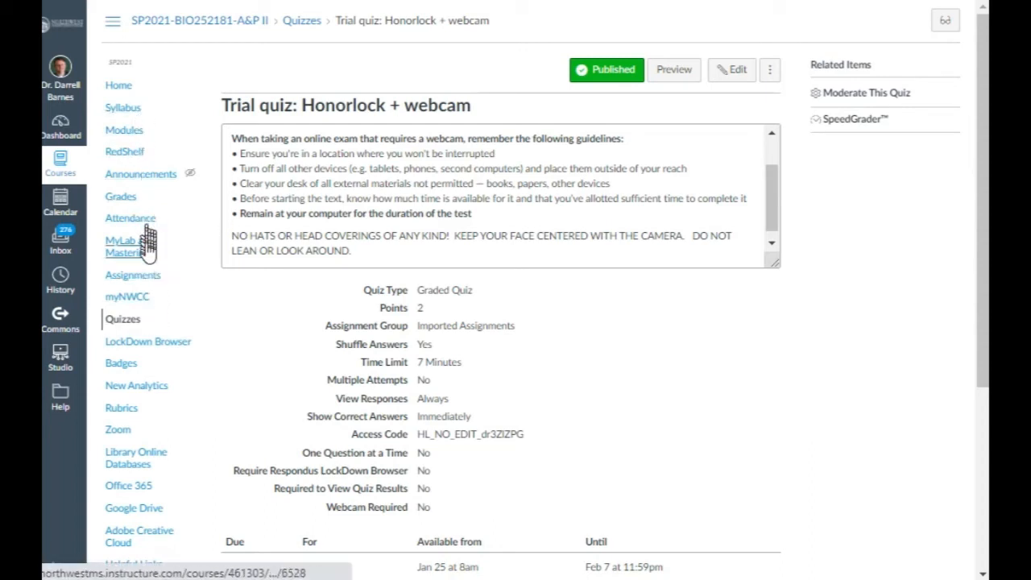
# In the course's navigation settings, move HonorLock from the hidden items to the visible items, between Google Drive and Adobe Creative Cloud.
pyautogui.click(139, 278)
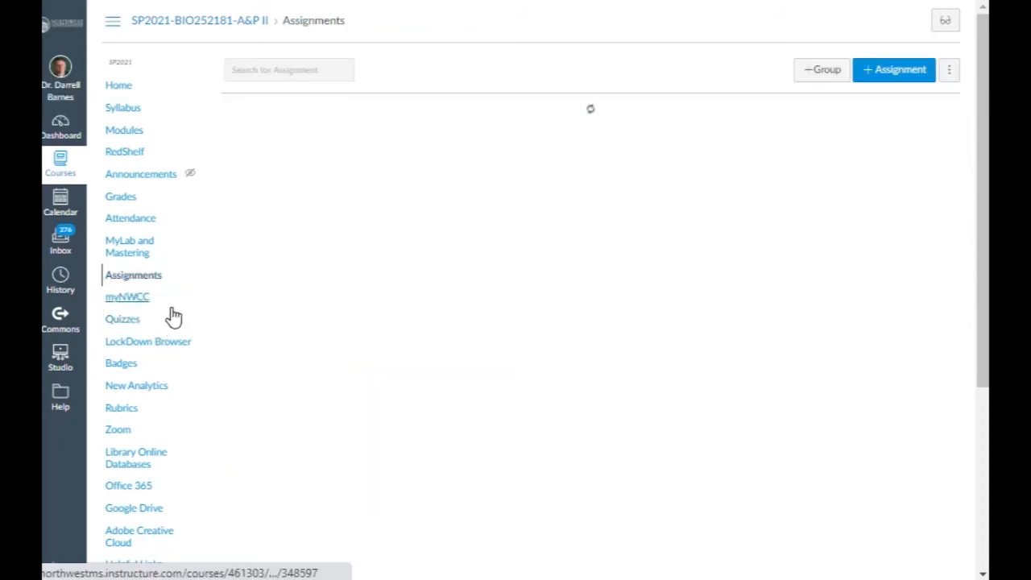
pyautogui.scroll(-4, 167, 321)
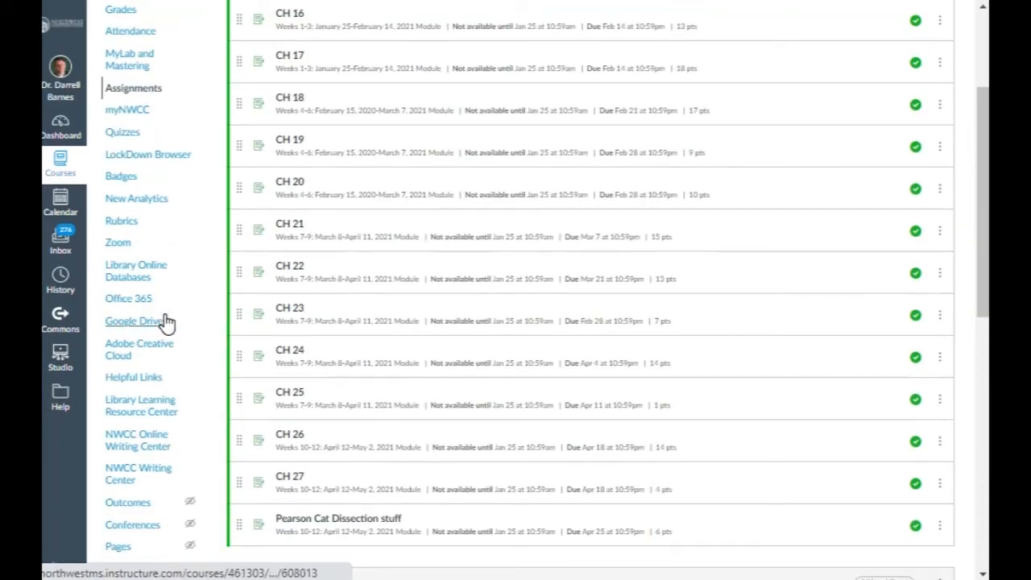
pyautogui.scroll(-5, 166, 323)
pyautogui.scroll(2, 140, 281)
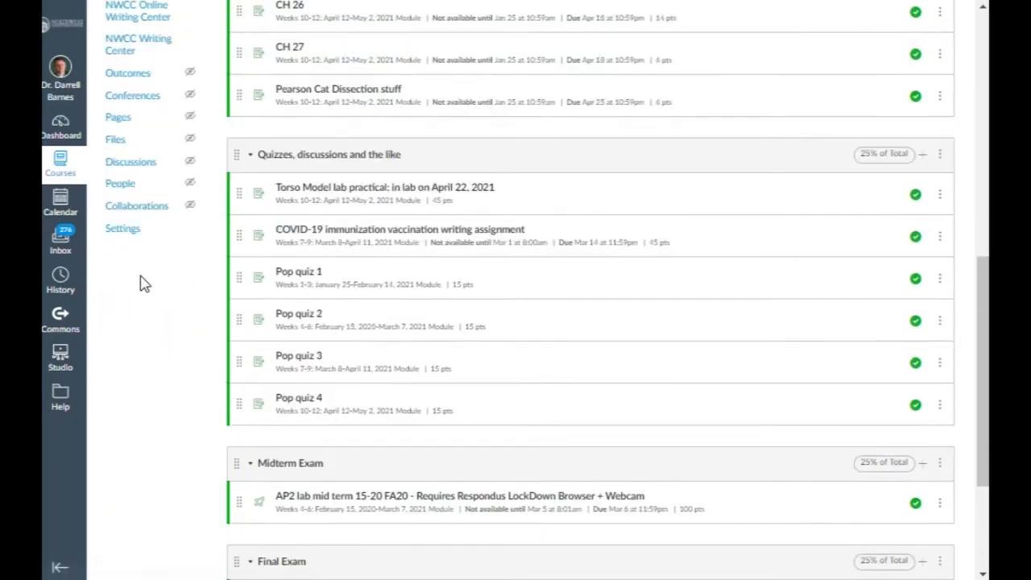
pyautogui.click(118, 286)
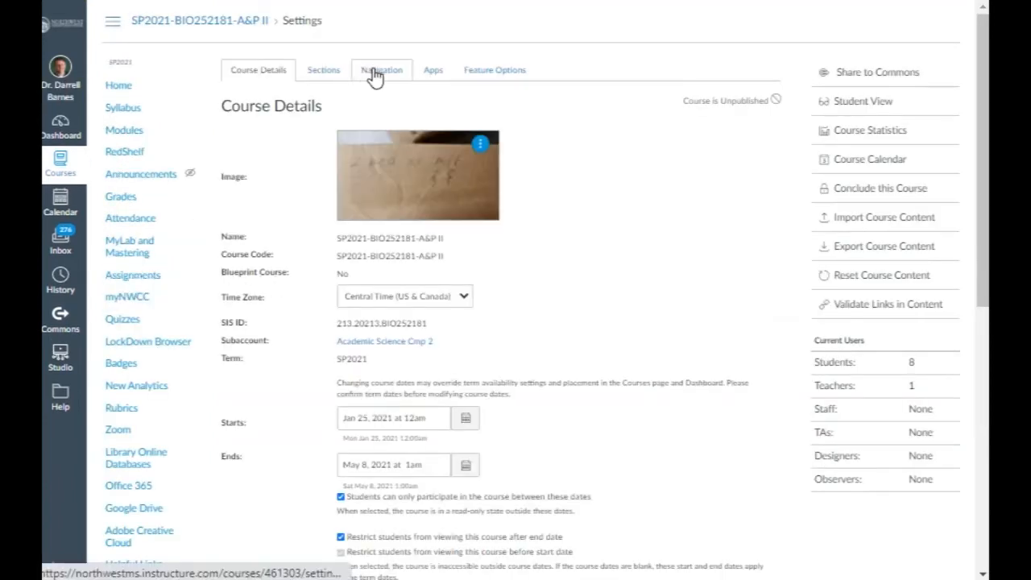
pyautogui.click(375, 75)
pyautogui.scroll(-4, 299, 209)
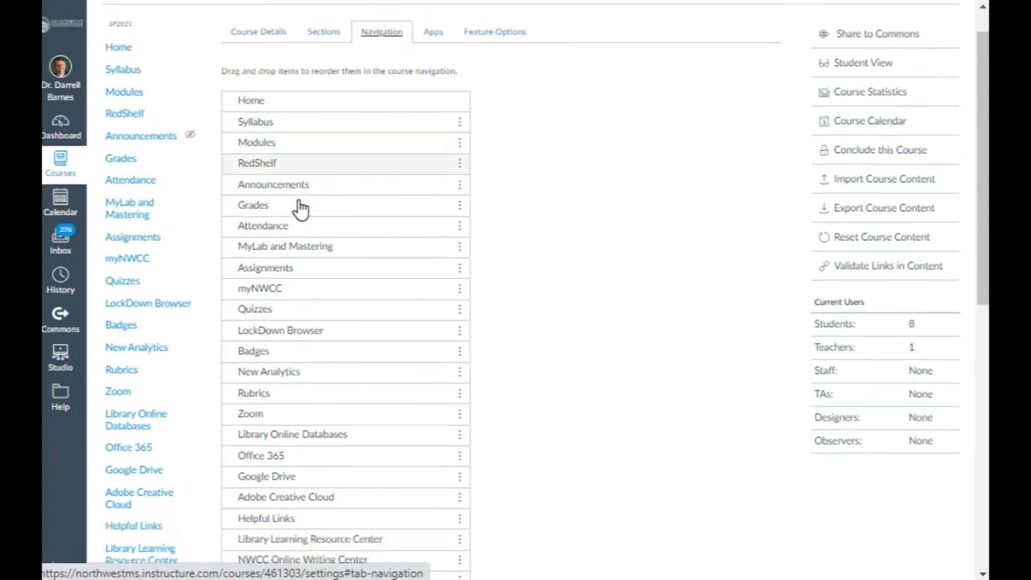
pyautogui.scroll(-3, 299, 209)
pyautogui.scroll(-1, 299, 208)
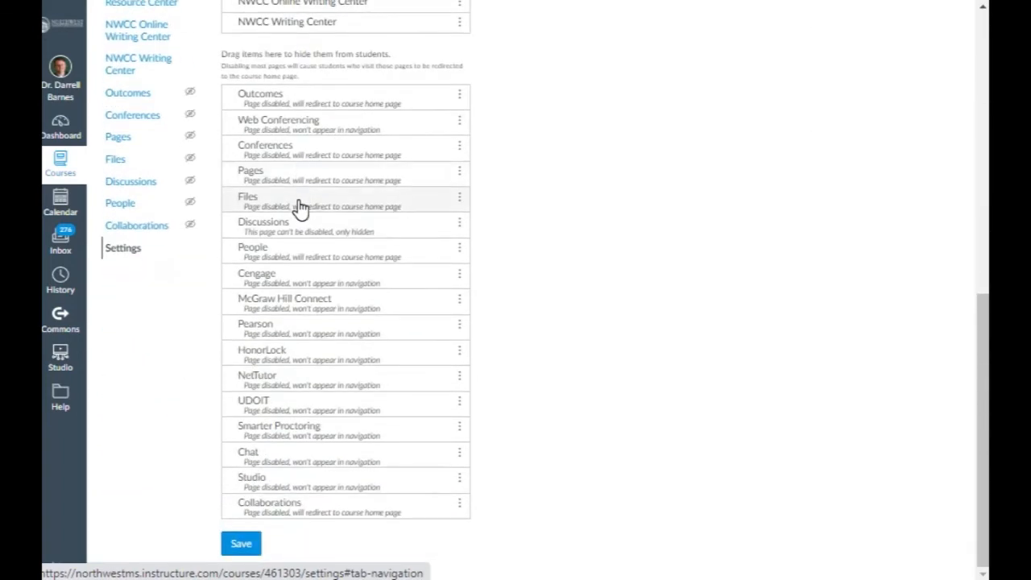
pyautogui.scroll(1, 300, 208)
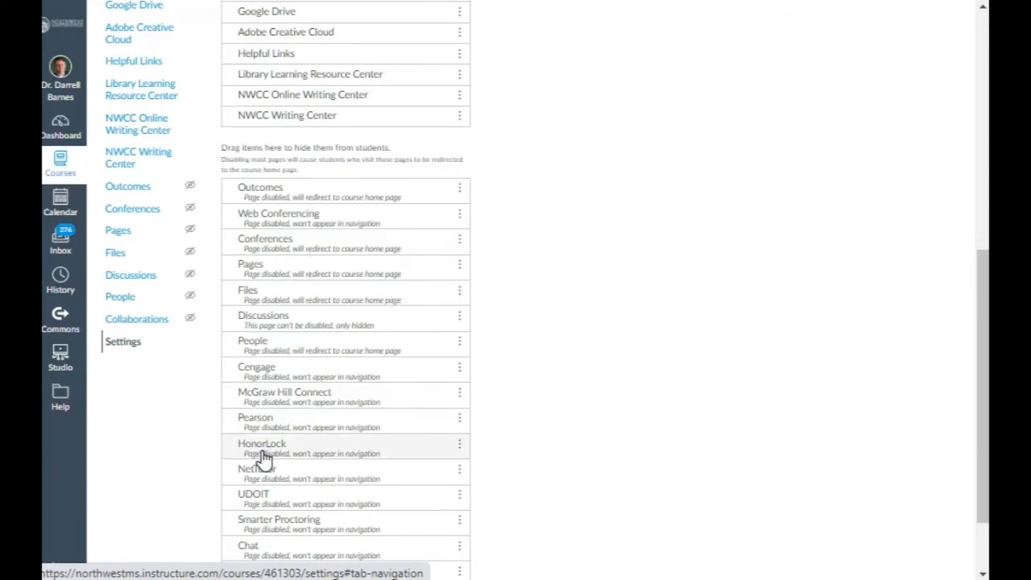
pyautogui.moveTo(263, 457); pyautogui.dragTo(273, 34)
# Reorder the course navigation so that HonorLock sits directly below Modules.
pyautogui.scroll(3, 384, 113)
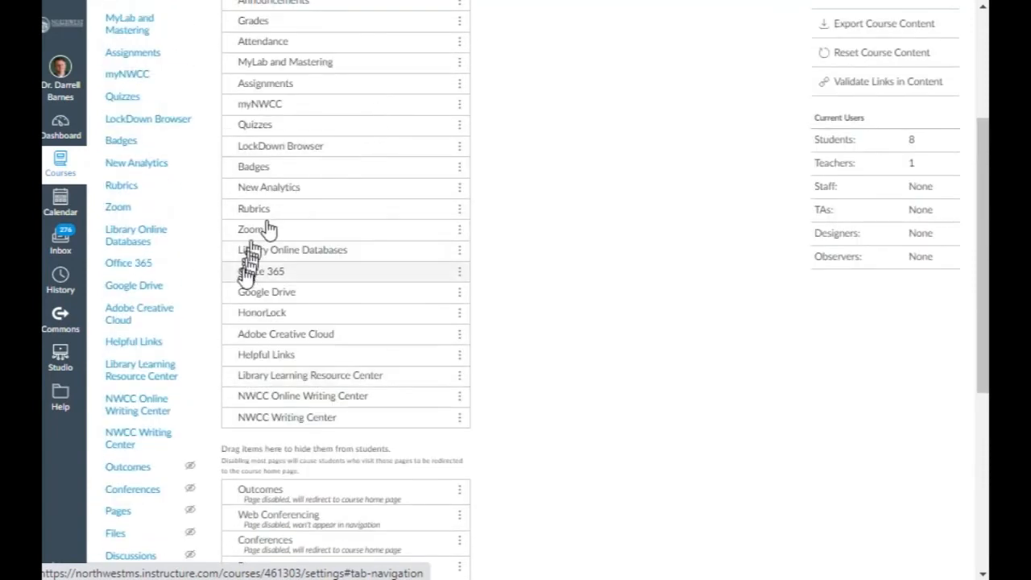
pyautogui.moveTo(232, 321); pyautogui.dragTo(334, 65)
pyautogui.scroll(2, 334, 64)
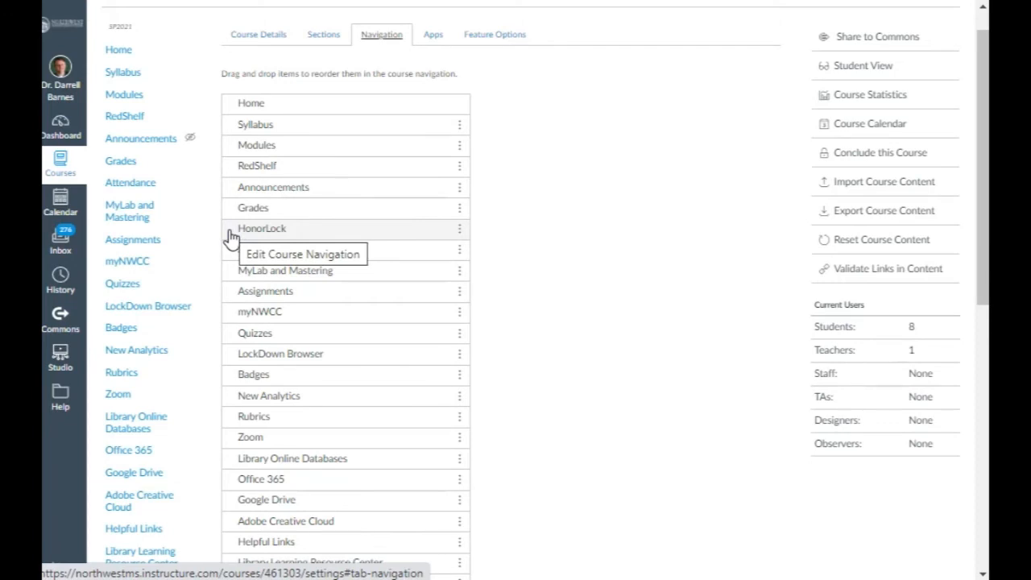
pyautogui.moveTo(232, 236); pyautogui.dragTo(237, 170)
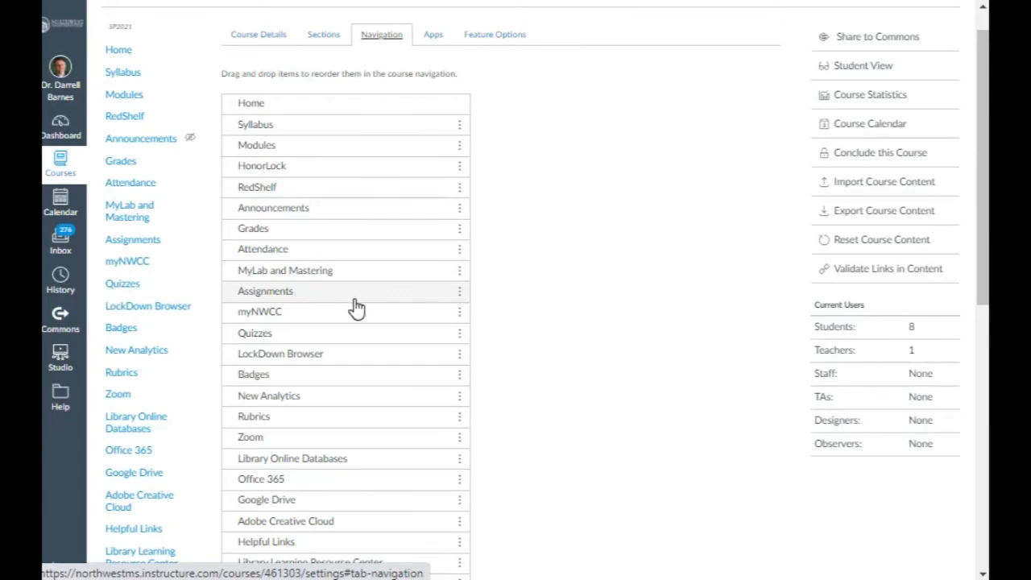
# Move LockDown Browser between Google Drive and Adobe Creative Cloud in the course navigation and save the new order.
pyautogui.moveTo(242, 351); pyautogui.dragTo(233, 512)
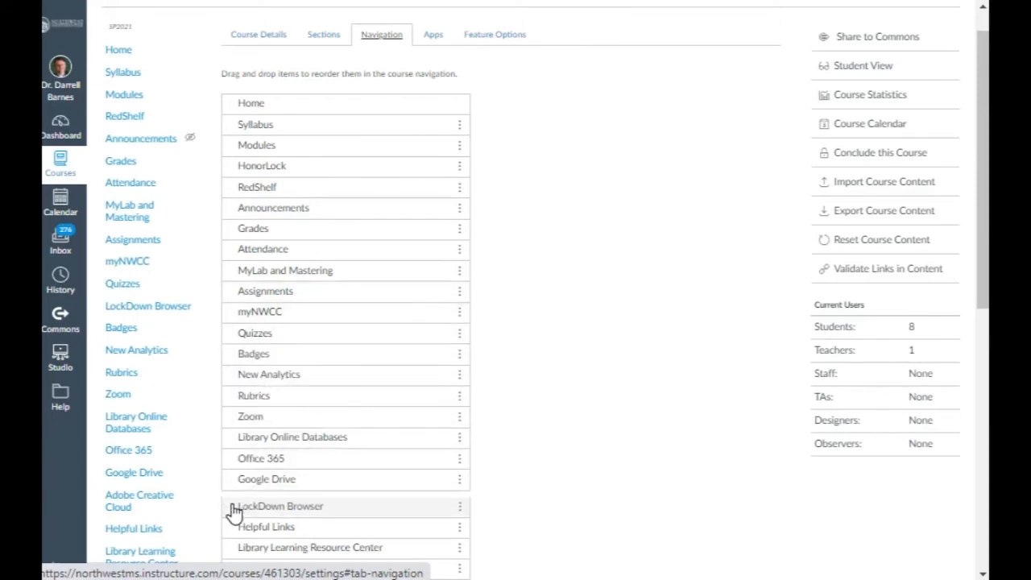
pyautogui.scroll(-3, 265, 495)
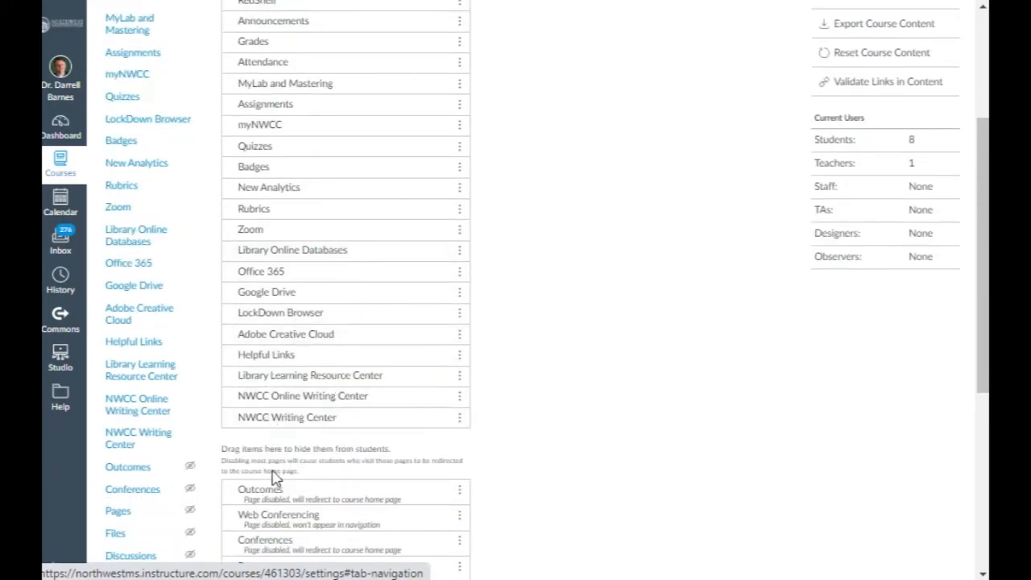
pyautogui.scroll(-5, 274, 478)
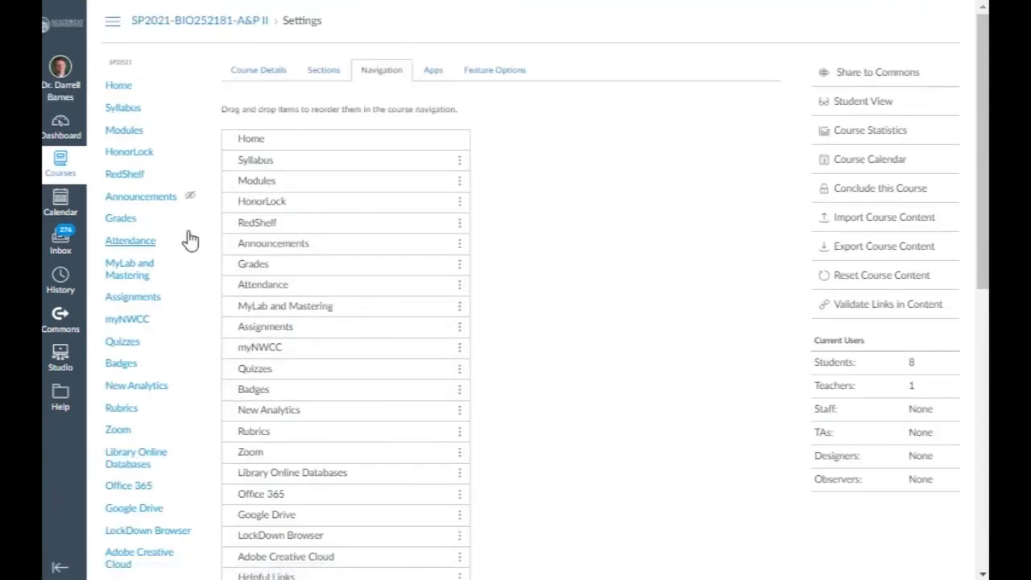
# Open HonorLock in the course and copy all Honorlock settings for the applicable exams, confirming the copy.
pyautogui.click(126, 155)
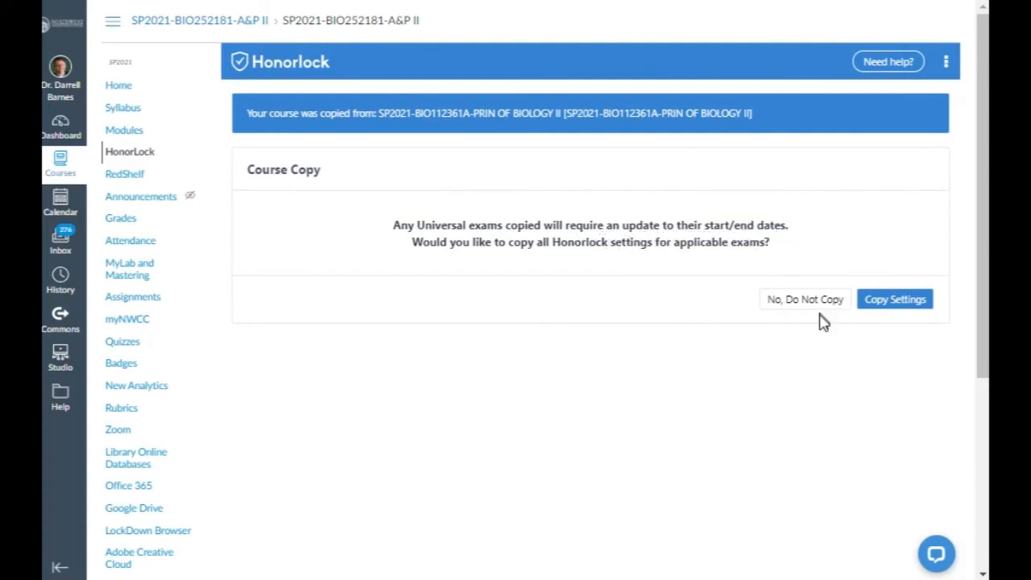
pyautogui.click(896, 299)
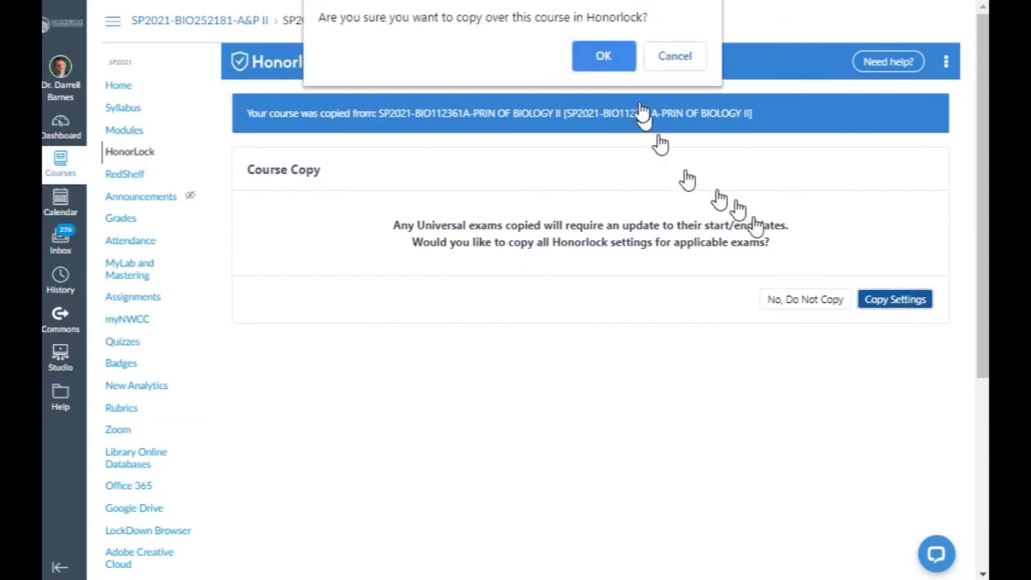
pyautogui.click(605, 58)
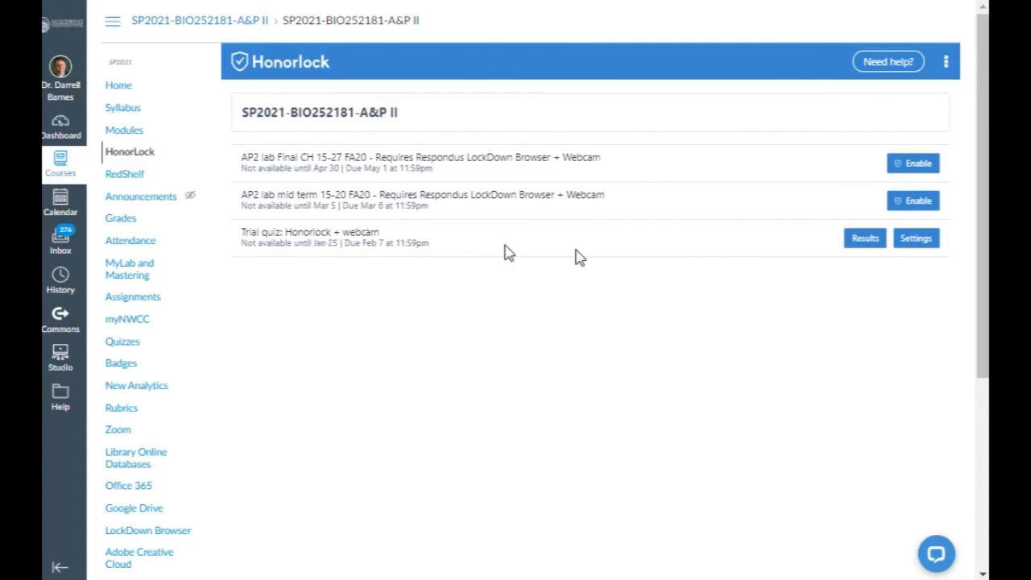
# Review the Honorlock trial quiz's proctoring settings, student guidelines, accommodations and exam visibility.
pyautogui.click(918, 242)
pyautogui.scroll(-3, 439, 342)
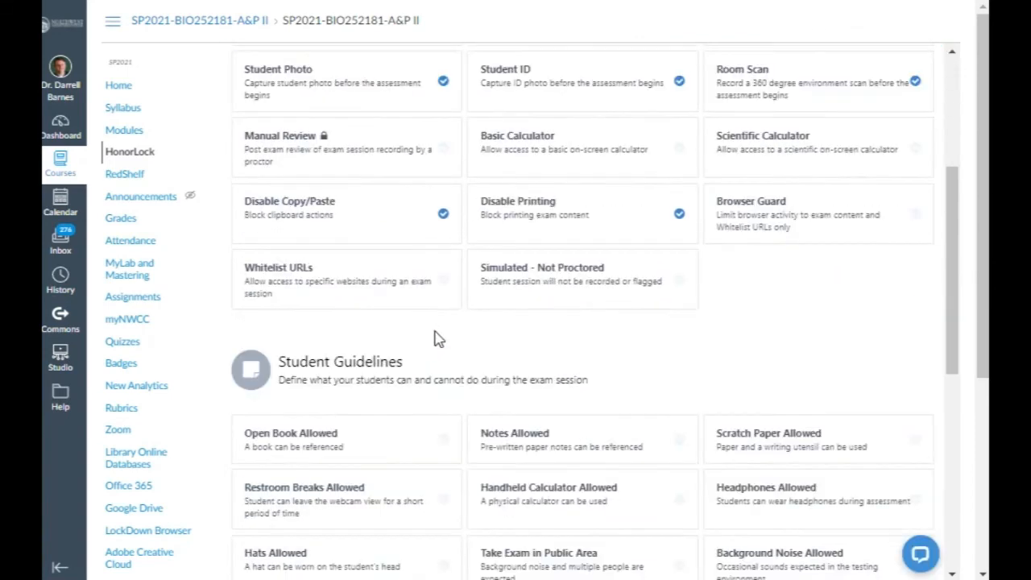
pyautogui.scroll(3, 436, 339)
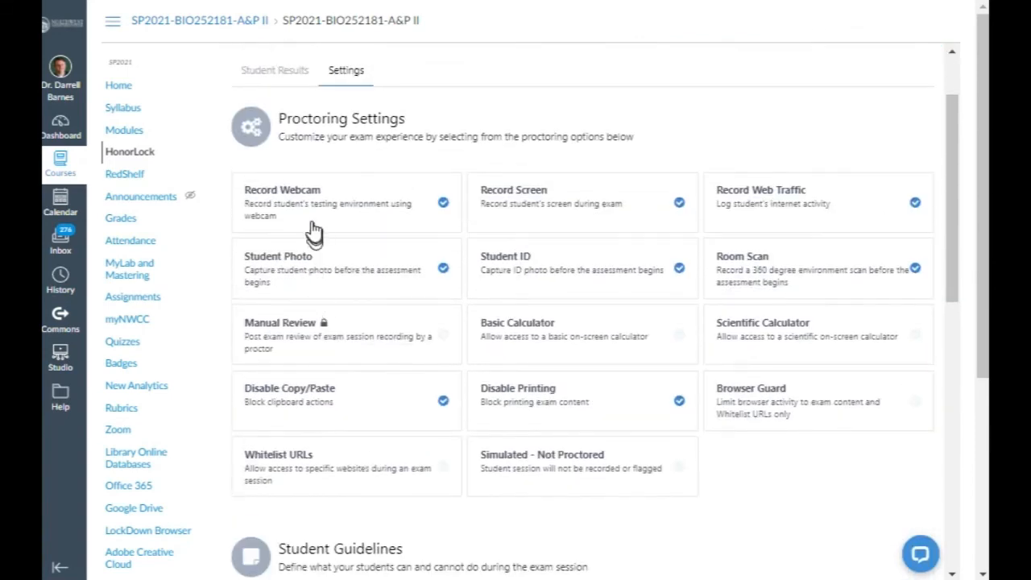
pyautogui.scroll(-5, 322, 335)
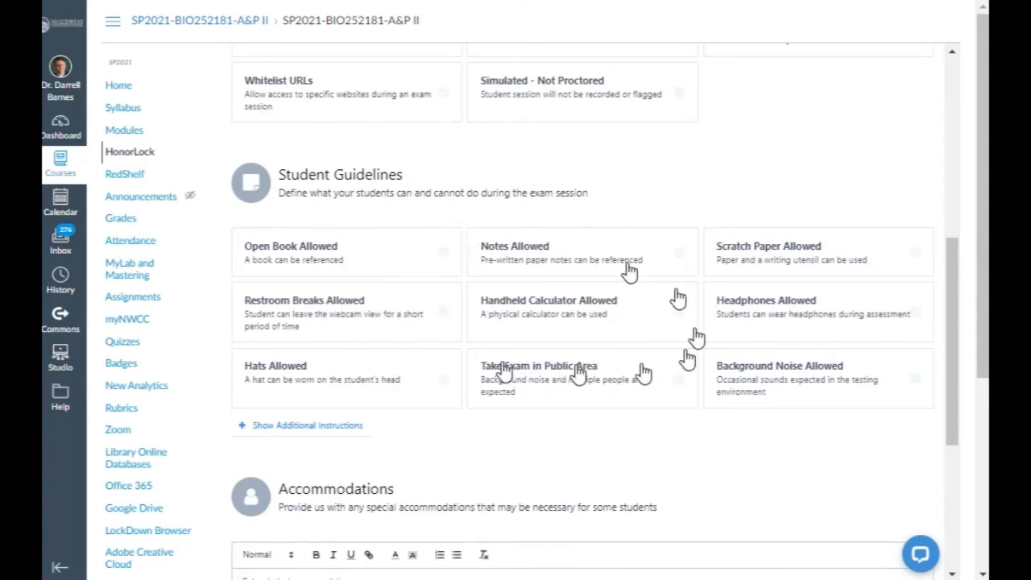
pyautogui.scroll(-3, 633, 269)
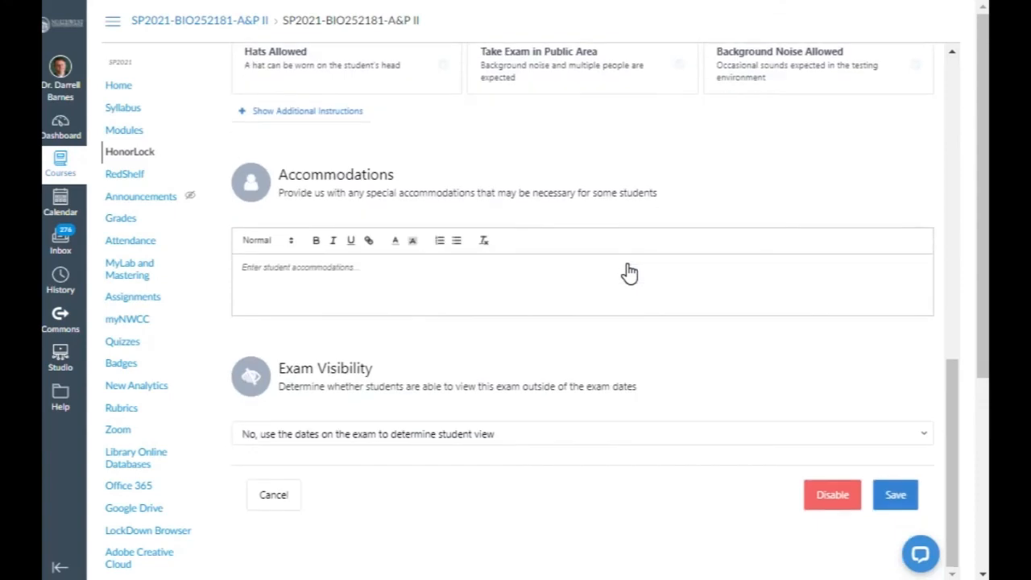
pyautogui.scroll(5, 597, 301)
pyautogui.scroll(2, 597, 302)
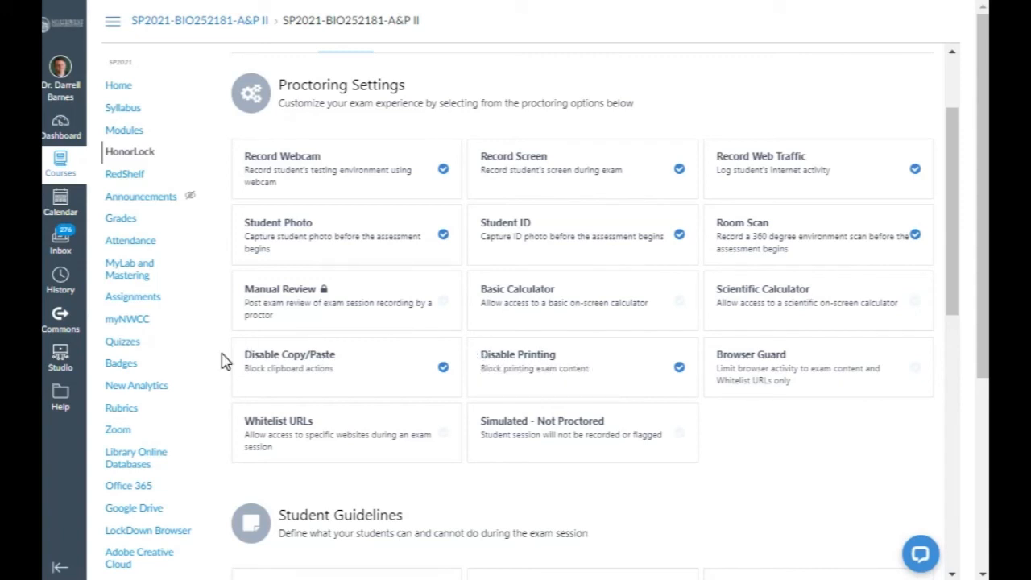
# Return to the course modules and locate the Honorlock trial quiz in the Weeks 1-3 module.
pyautogui.click(126, 137)
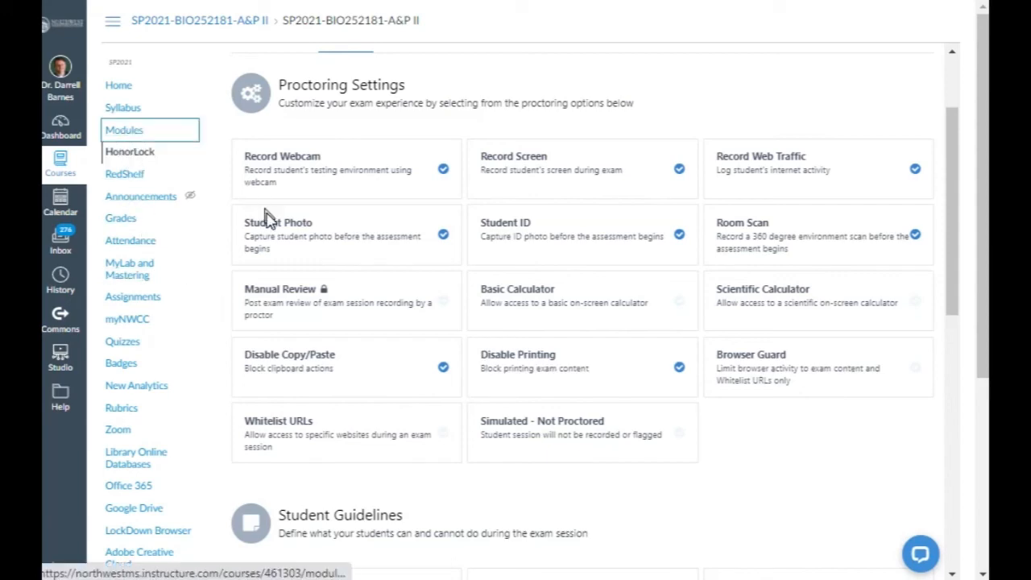
pyautogui.scroll(-10, 294, 246)
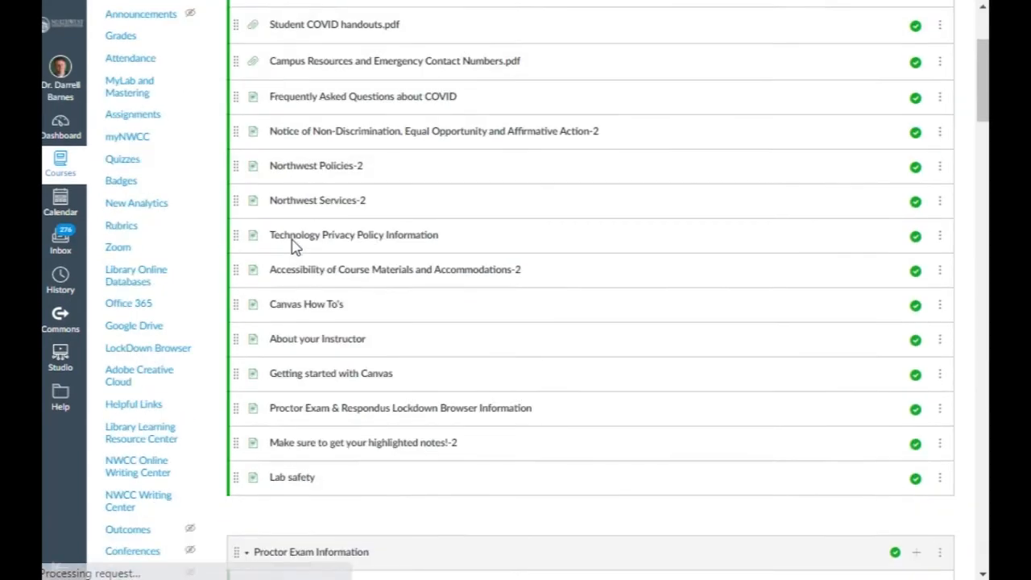
pyautogui.scroll(-3, 294, 245)
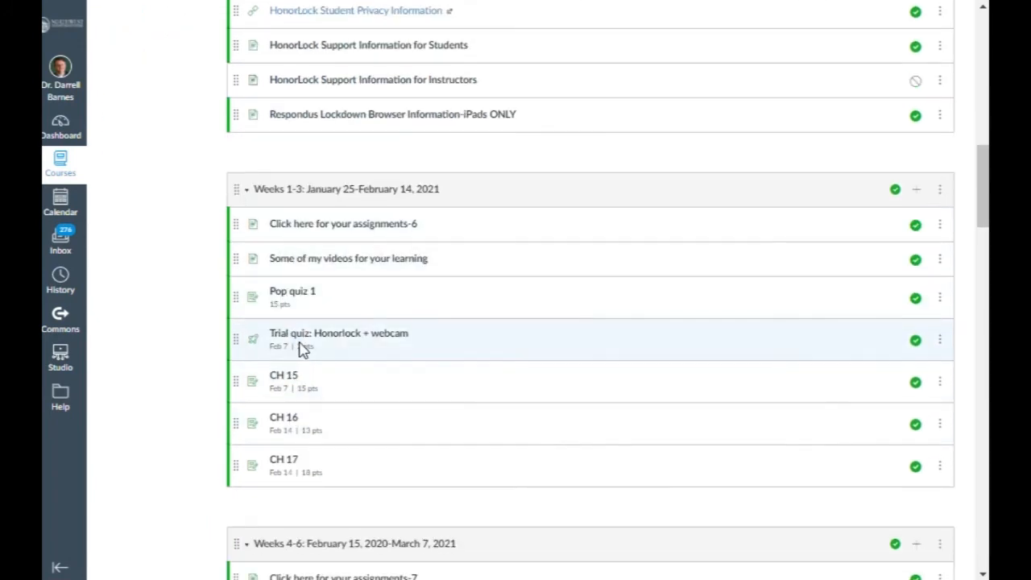
# Edit the Weeks 1-3 page "Click here for your assignments-6" so its first sentence begins "An Honorlock + Webcam quiz", removing the Respondus Lockdown Browser mention, and save.
pyautogui.click(352, 234)
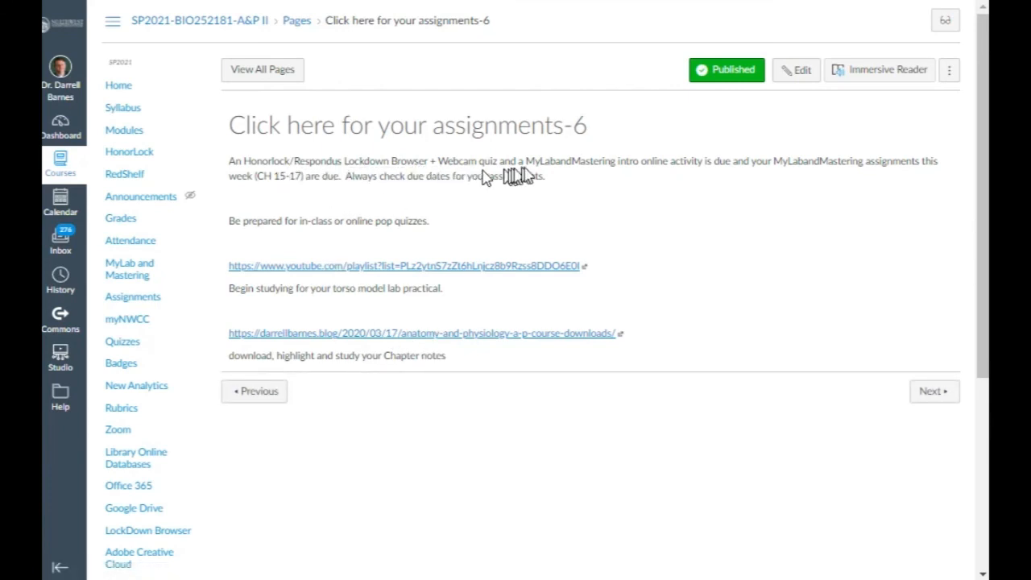
pyautogui.click(798, 70)
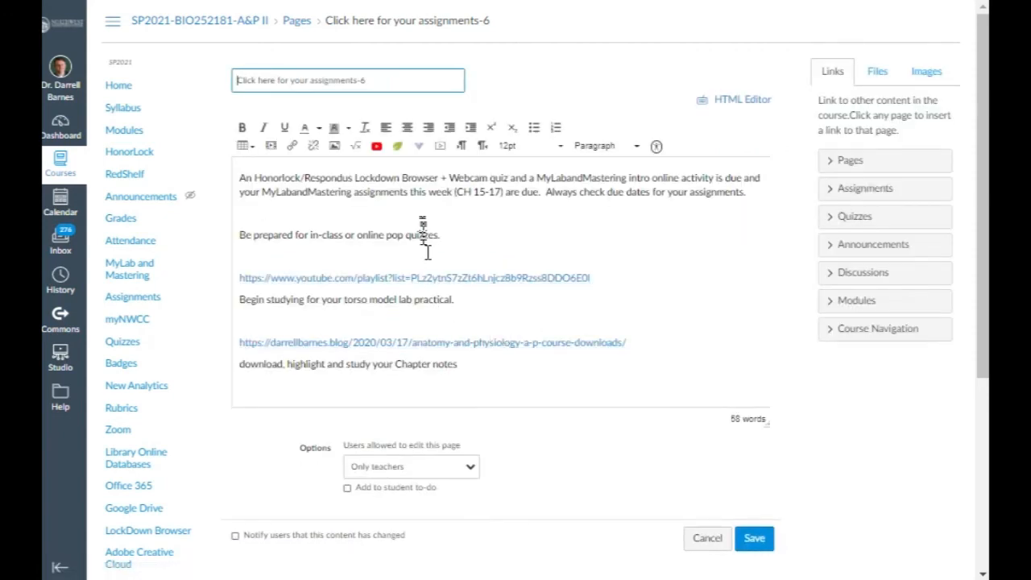
pyautogui.click(443, 178)
pyautogui.press('BackSpace')
pyautogui.press('BackSpace')
pyautogui.press('BackSpace')
pyautogui.press('BackSpace')
pyautogui.press('BackSpace')
pyautogui.press('BackSpace')
pyautogui.press('BackSpace')
pyautogui.press('BackSpace')
pyautogui.press('BackSpace')
pyautogui.press('BackSpace')
pyautogui.press('BackSpace')
pyautogui.press('BackSpace')
pyautogui.press('BackSpace')
pyautogui.press('BackSpace')
pyautogui.press('BackSpace')
pyautogui.press('BackSpace')
pyautogui.press('BackSpace')
pyautogui.press('BackSpace')
pyautogui.press('BackSpace')
pyautogui.press('BackSpace')
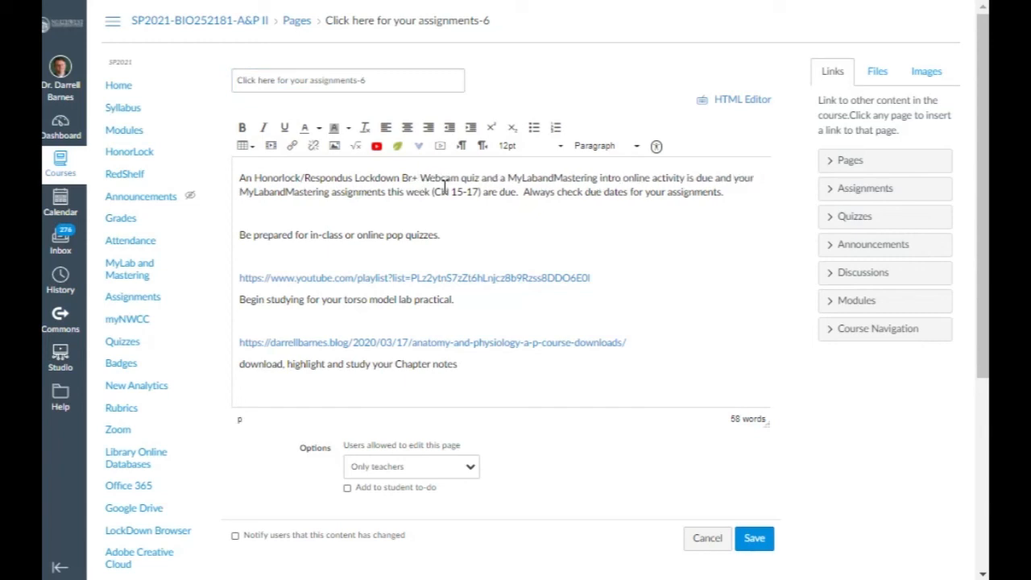
pyautogui.press('BackSpace')
pyautogui.press('BackSpace')
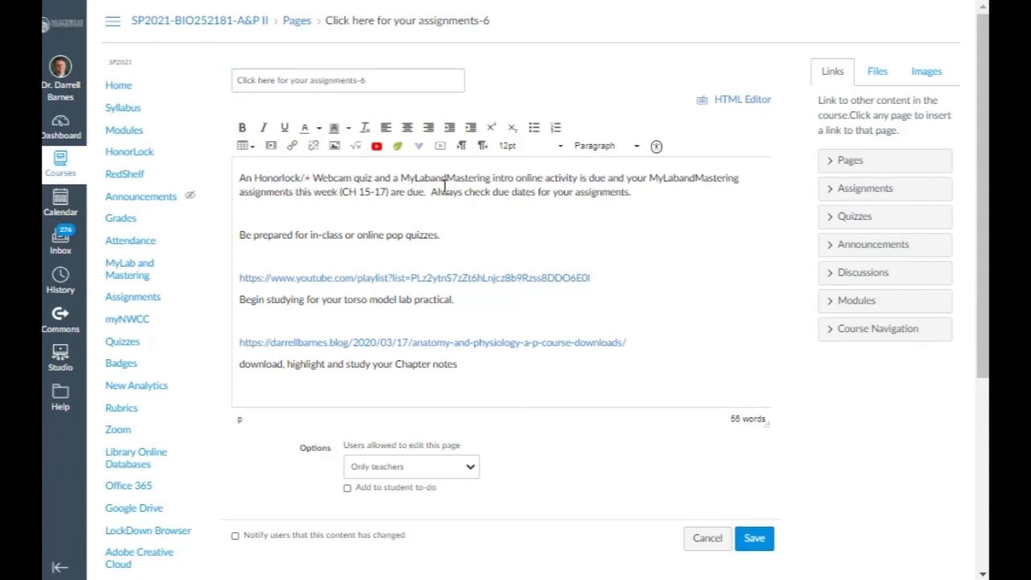
pyautogui.press('BackSpace')
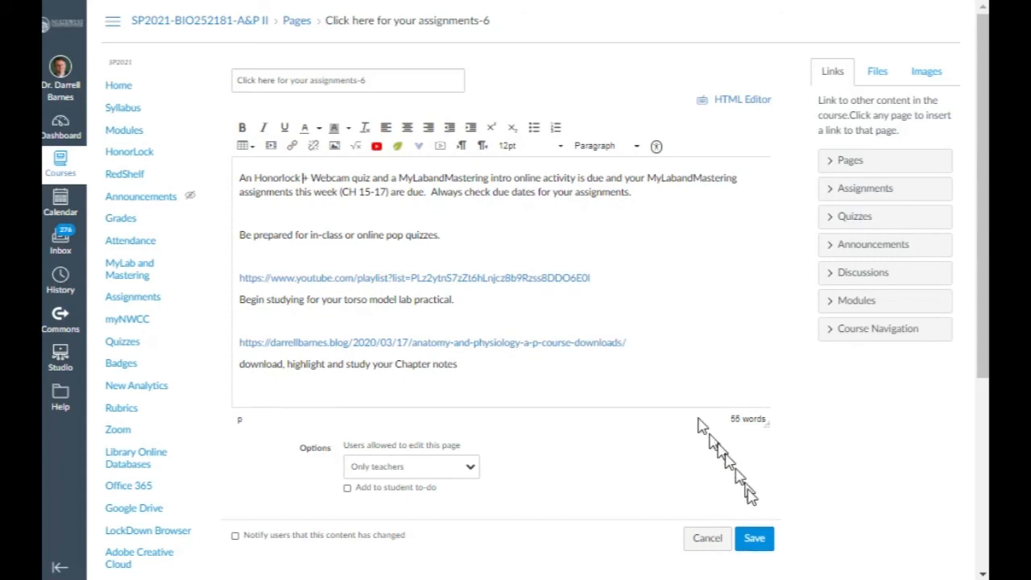
pyautogui.click(755, 538)
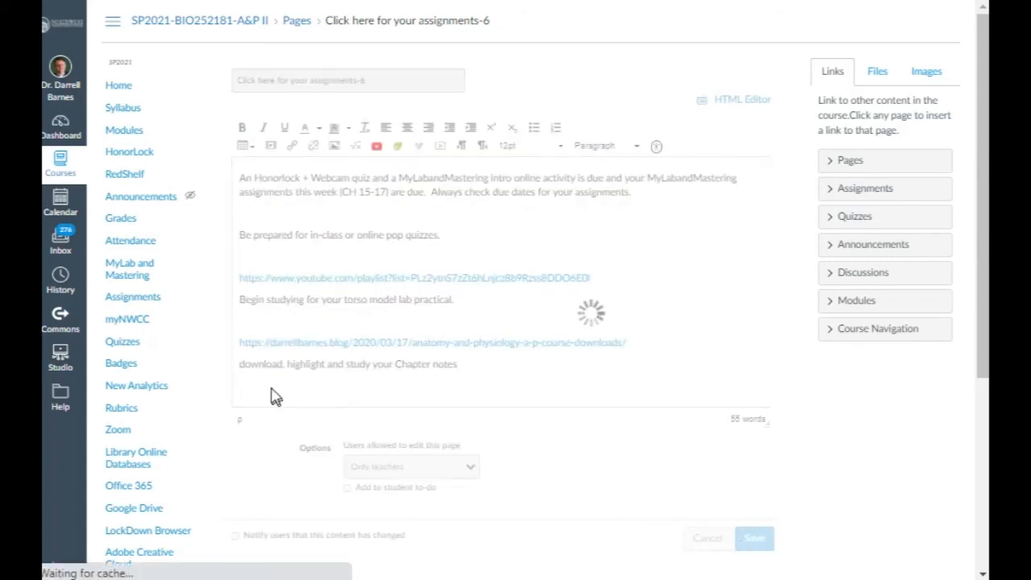